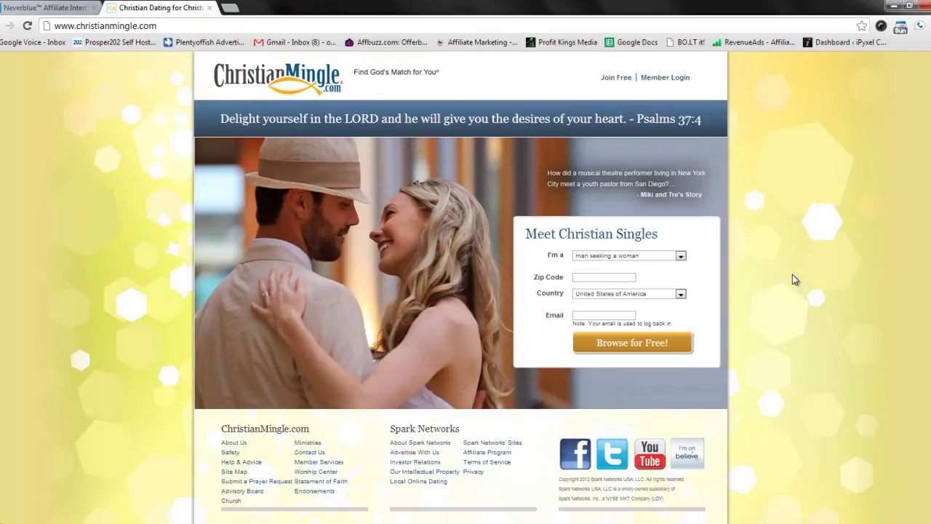
Step: Paste the Christian Mingle page screenshot into a new Photoshop document
{"action": "scroll", "coordinate": [793, 279], "scroll_direction": "down", "scroll_amount": 4}
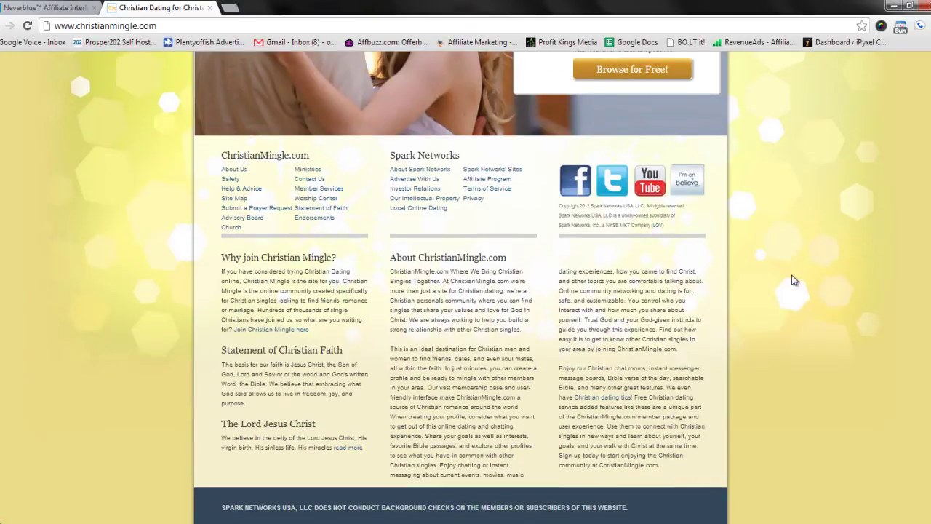
{"action": "scroll", "coordinate": [793, 280], "scroll_direction": "up", "scroll_amount": 1}
{"action": "scroll", "coordinate": [794, 280], "scroll_direction": "up", "scroll_amount": 2}
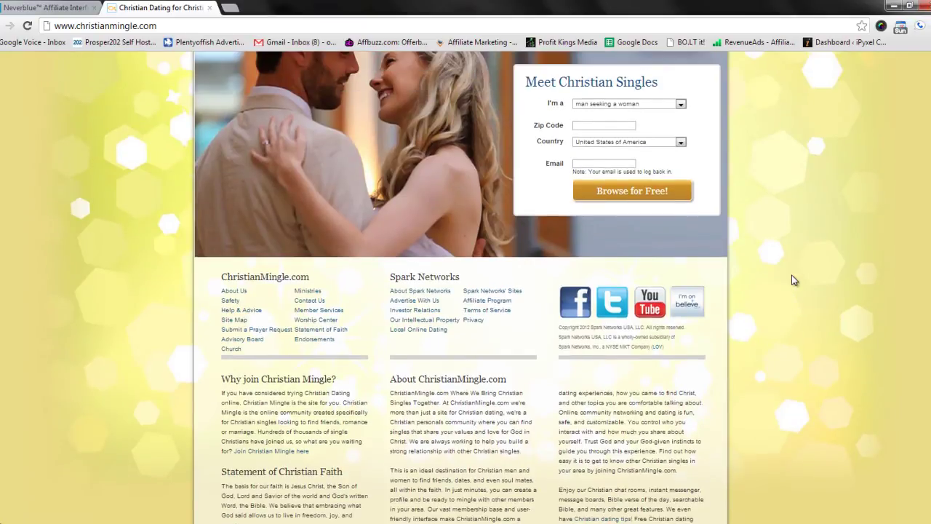
{"action": "scroll", "coordinate": [793, 280], "scroll_direction": "up", "scroll_amount": 2}
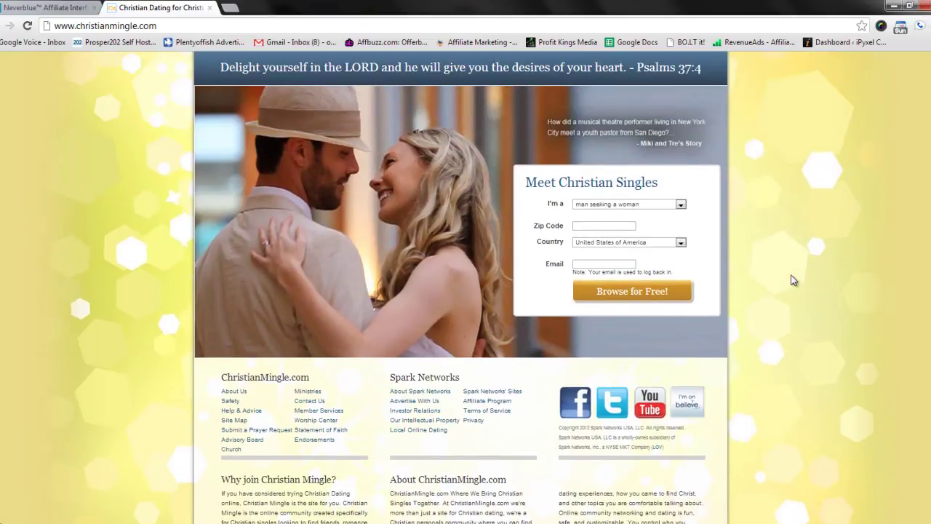
{"action": "scroll", "coordinate": [793, 280], "scroll_direction": "up", "scroll_amount": 1}
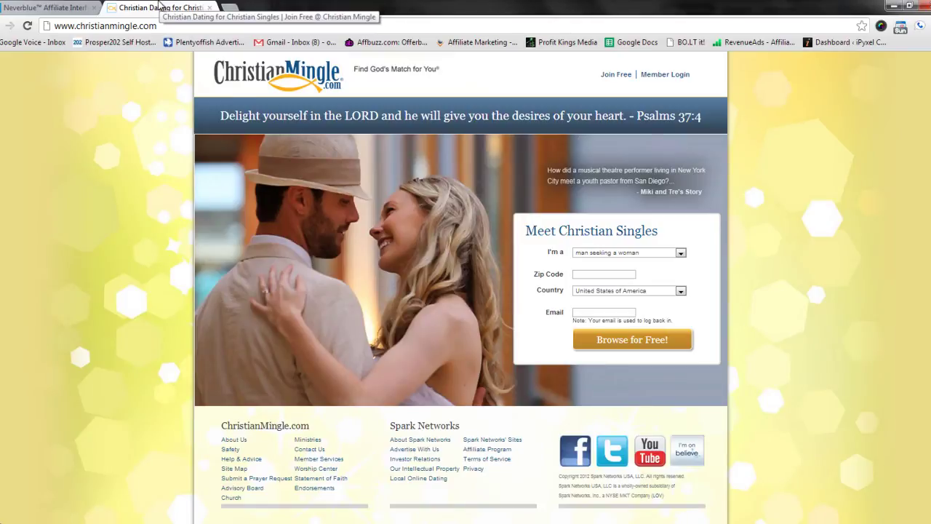
{"action": "key", "text": "alt+Tab"}
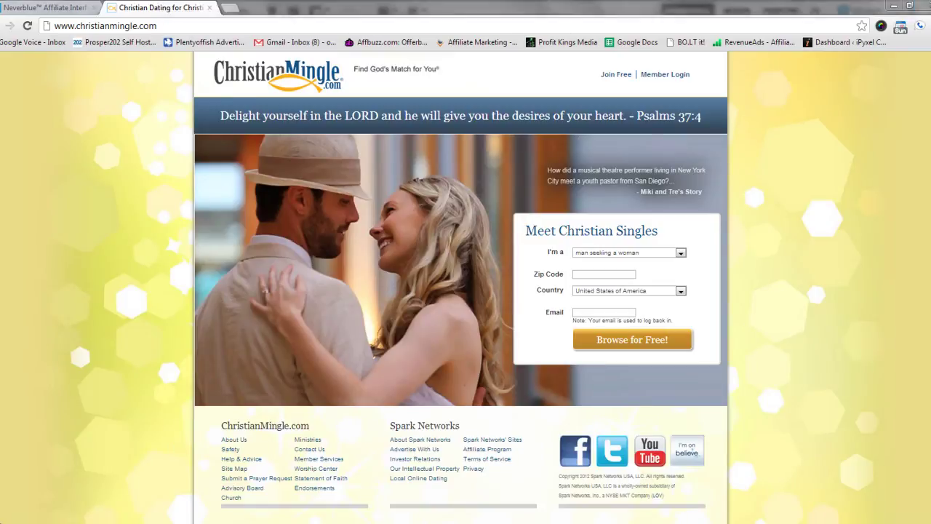
{"action": "key", "text": "ctrl+n"}
{"action": "key", "text": "Return"}
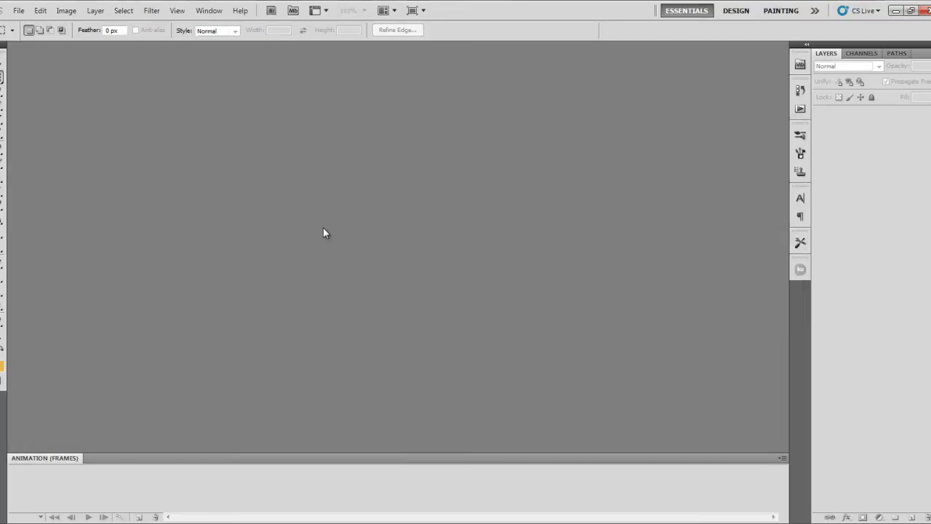
{"action": "key", "text": "ctrl+v"}
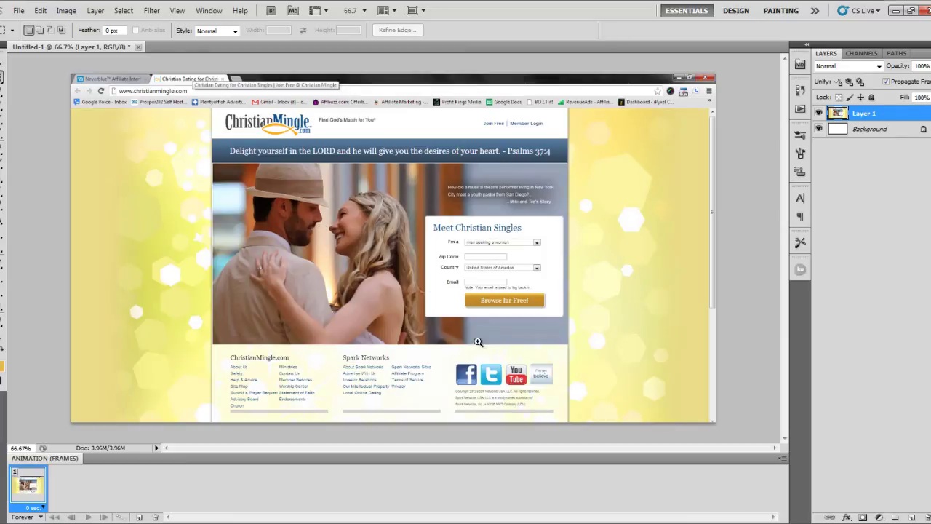
Step: Zoom in on the footer icons and copy the Facebook icon to a new layer using a rounded selection
{"action": "key", "text": "z"}
{"action": "left_click", "coordinate": [484, 369]}
{"action": "left_click", "coordinate": [484, 369]}
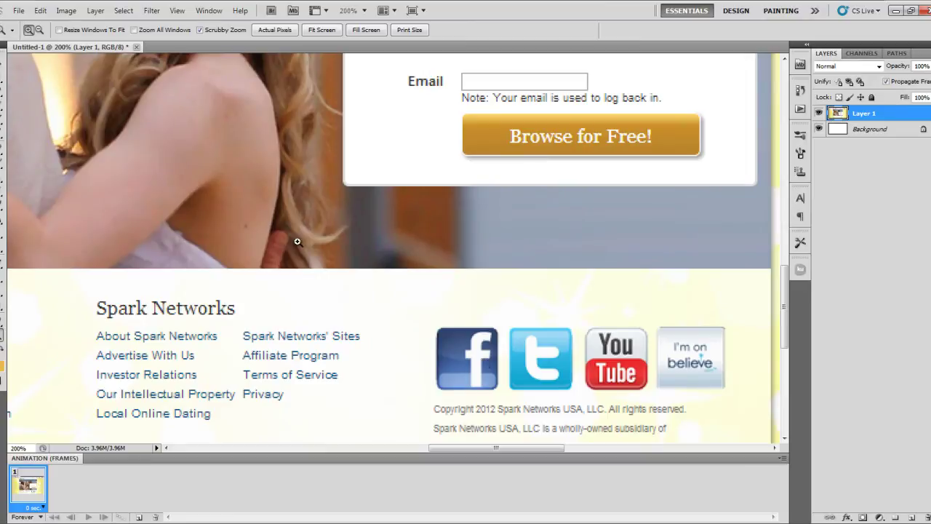
{"action": "left_click", "coordinate": [2, 305]}
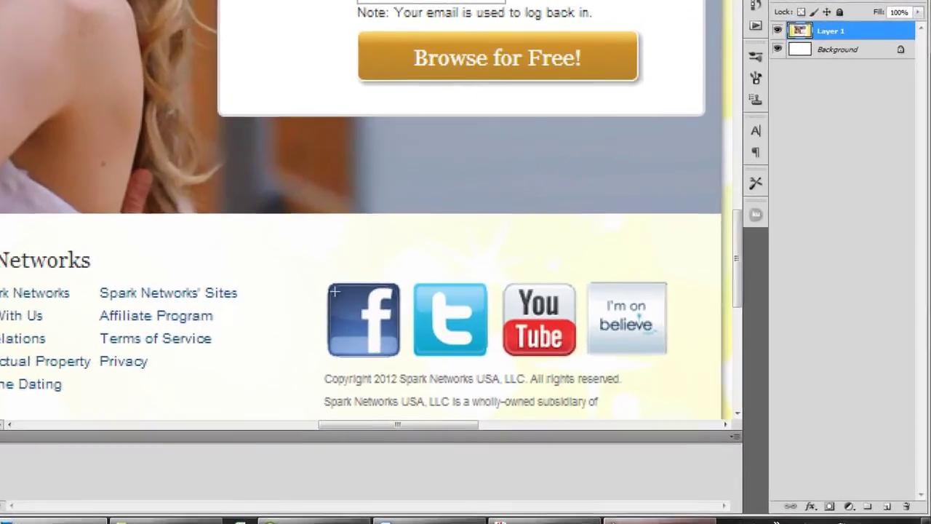
{"action": "left_click_drag", "start_coordinate": [436, 328], "coordinate": [499, 389]}
{"action": "right_click", "coordinate": [478, 356]}
{"action": "left_click", "coordinate": [515, 393]}
{"action": "key", "text": "Return"}
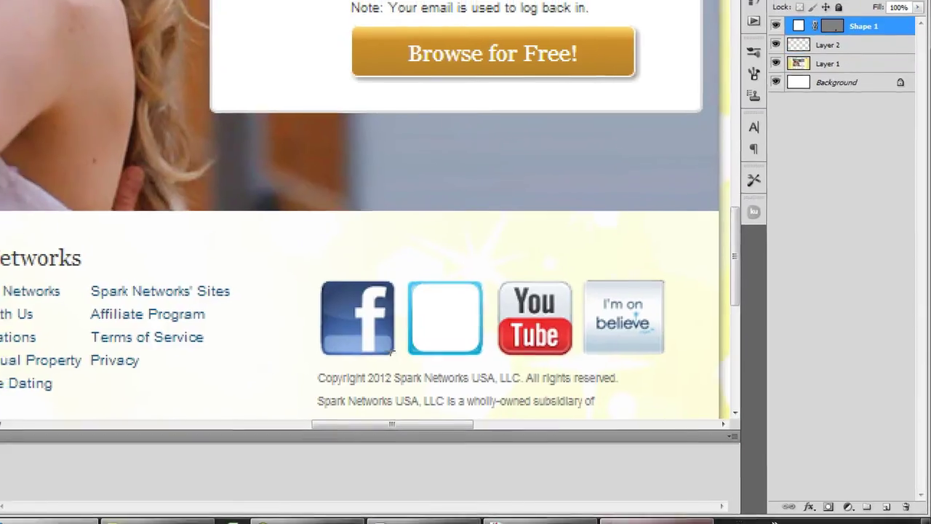
Step: Copy the Twitter and YouTube icons onto their own layers the same way
{"action": "right_click", "coordinate": [445, 320]}
{"action": "left_click", "coordinate": [480, 356]}
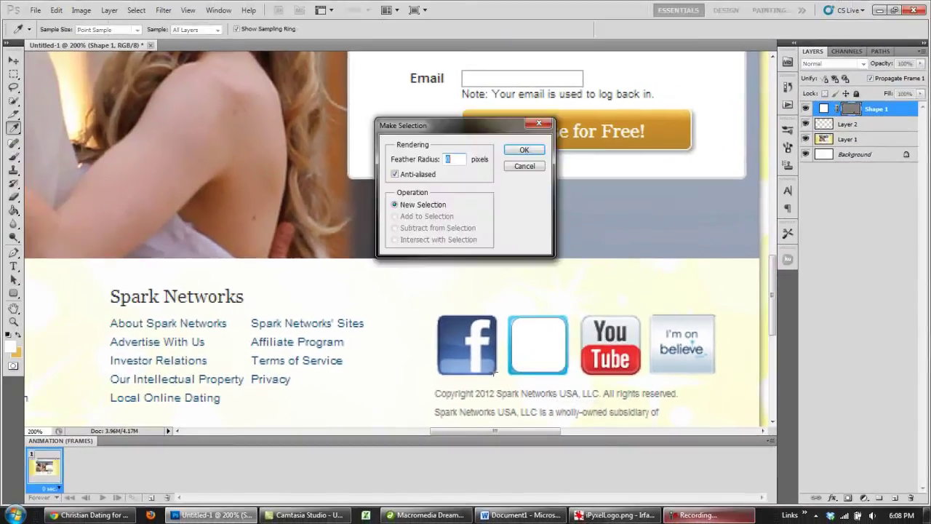
{"action": "key", "text": "Return"}
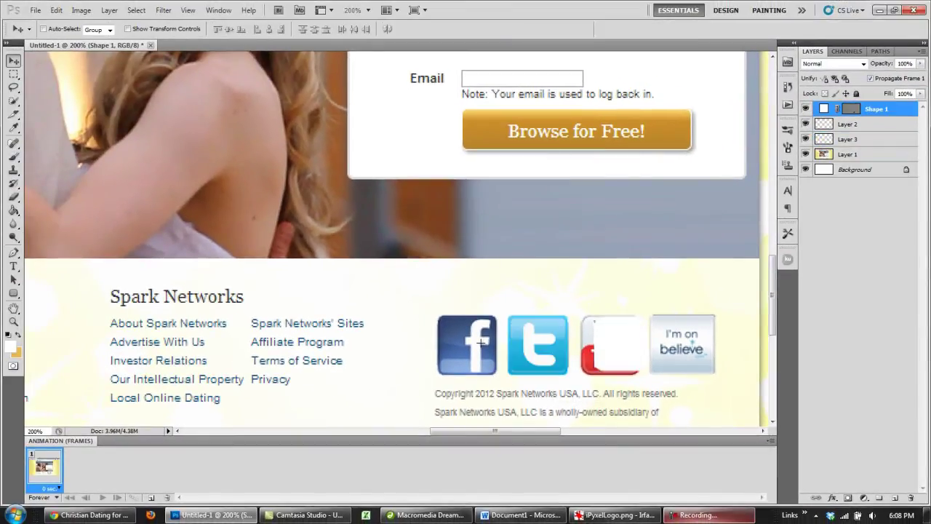
{"action": "right_click", "coordinate": [583, 318]}
{"action": "left_click", "coordinate": [607, 390]}
{"action": "key", "text": "Return"}
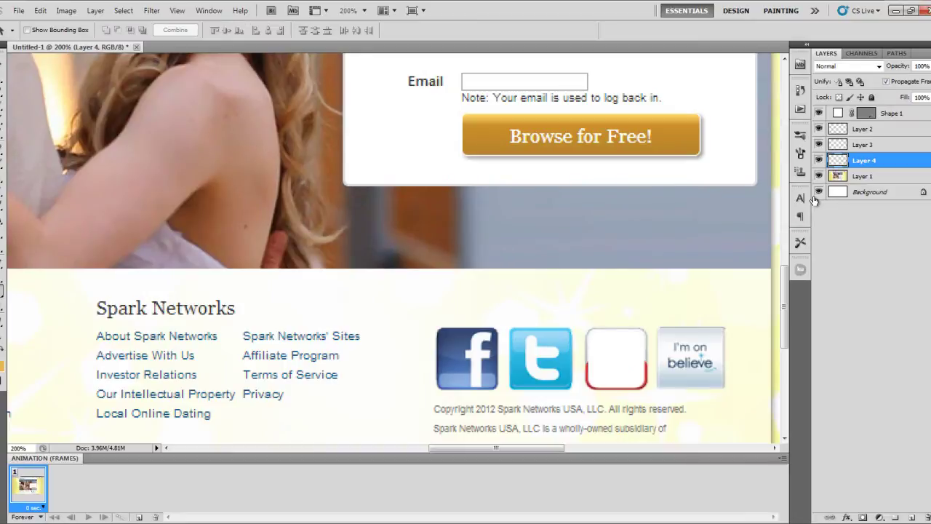
Step: Merge the three icon layers, delete the rounded shape layer, and move the icons into the header beside the logo
{"action": "key", "text": "z"}
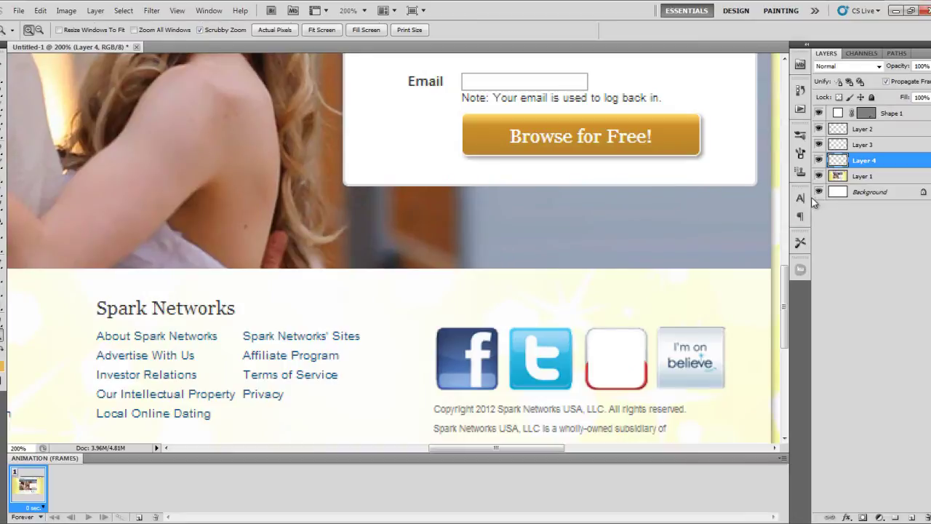
{"action": "left_click", "coordinate": [666, 228], "text": "alt"}
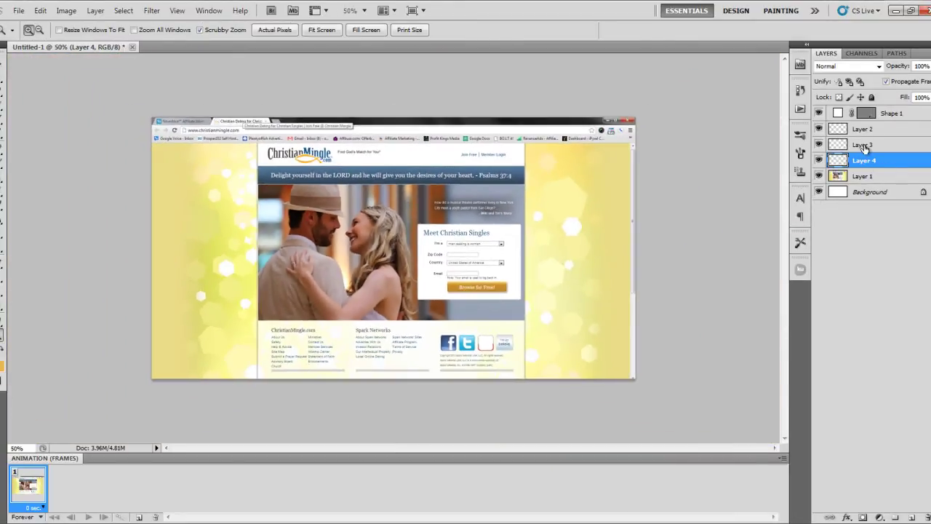
{"action": "left_click", "coordinate": [863, 130], "text": "shift"}
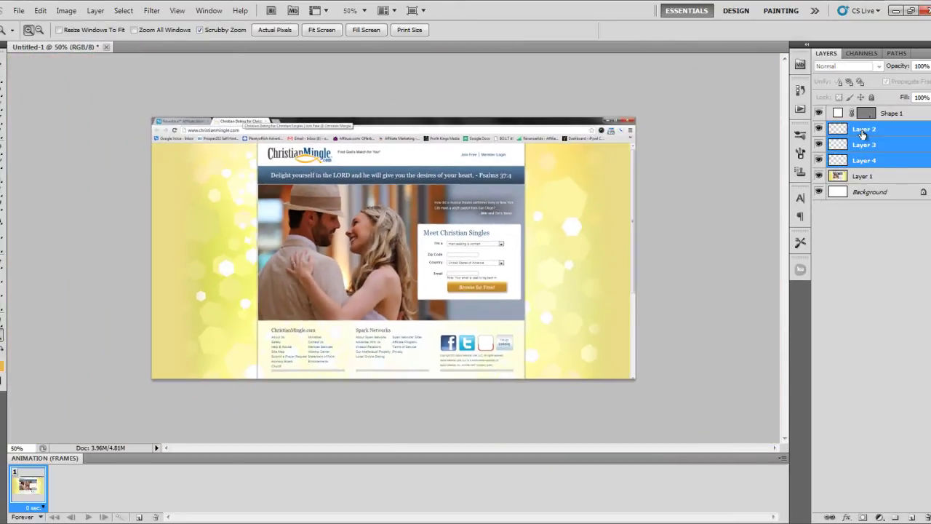
{"action": "right_click", "coordinate": [863, 131]}
{"action": "left_click", "coordinate": [829, 390]}
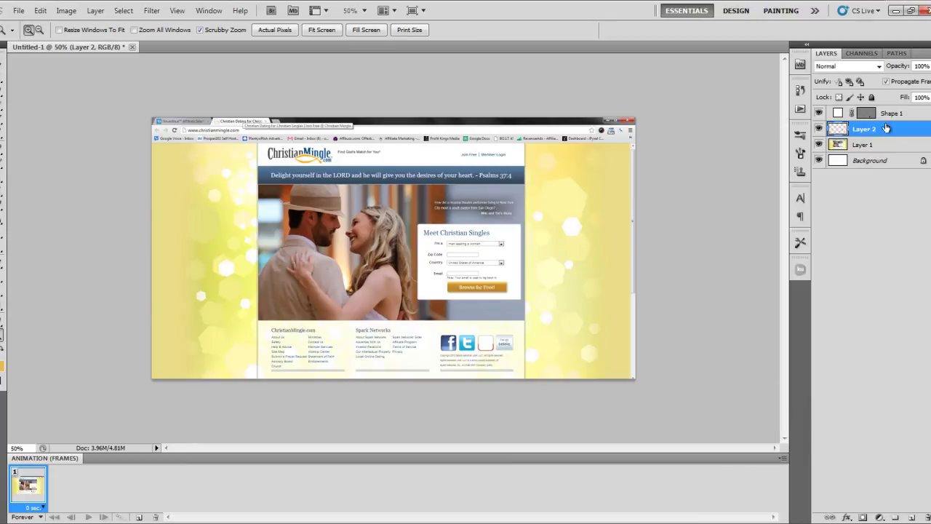
{"action": "left_click", "coordinate": [895, 114]}
{"action": "key", "text": "Delete"}
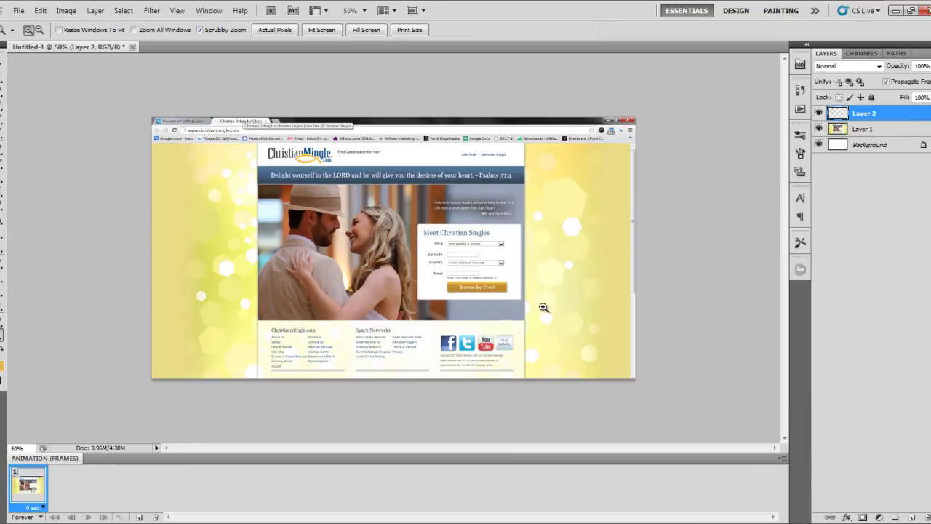
{"action": "key", "text": "v"}
{"action": "left_click_drag", "start_coordinate": [488, 348], "coordinate": [442, 159]}
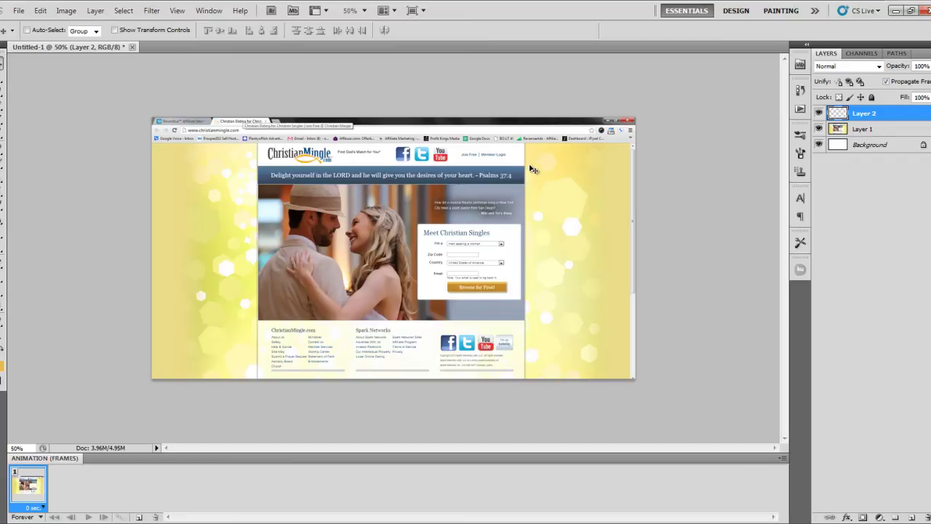
Step: Sample the page yellow, convert Background to Layer 0, and fill it pale yellow under the screenshot
{"action": "key", "text": "i"}
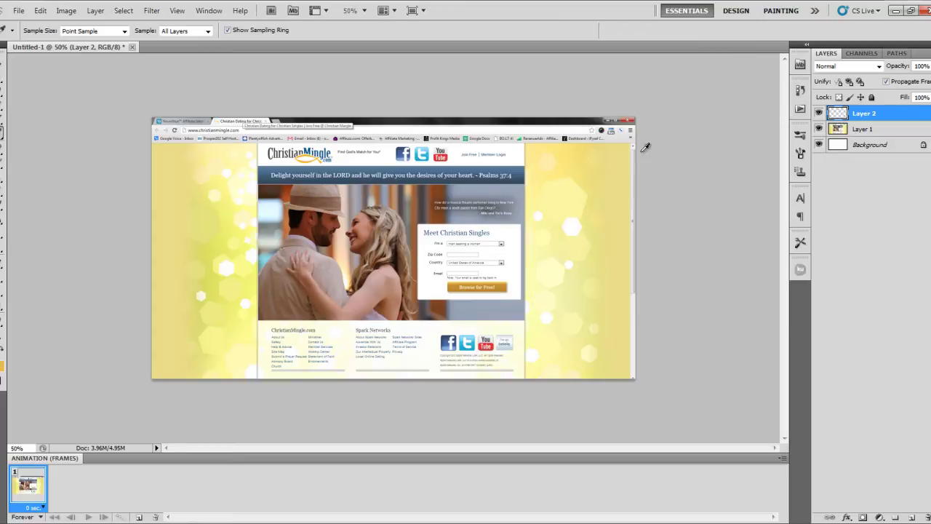
{"action": "left_click", "coordinate": [819, 129]}
{"action": "left_click", "coordinate": [867, 145]}
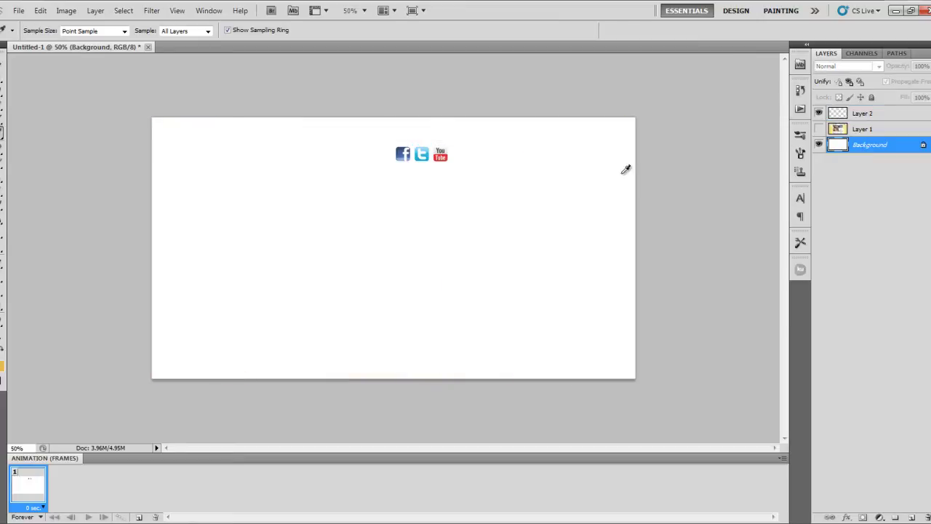
{"action": "double_click", "coordinate": [860, 147]}
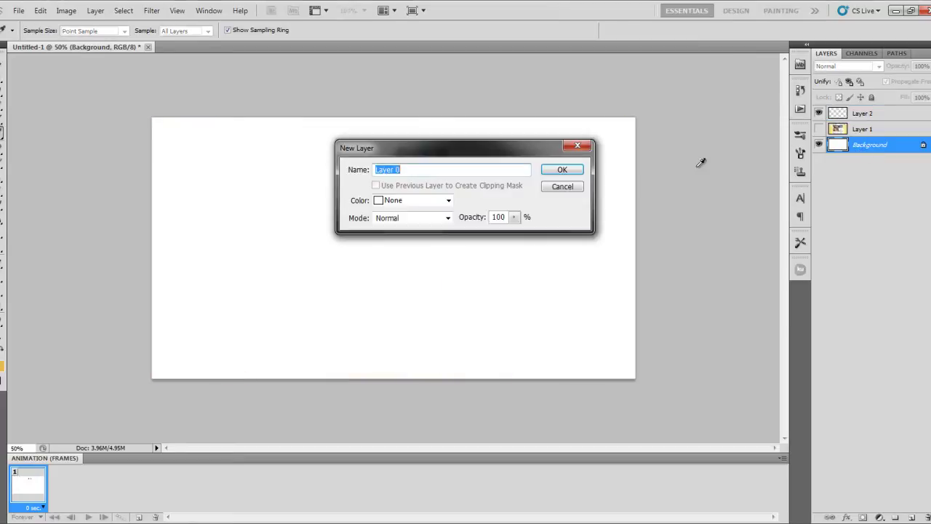
{"action": "left_click", "coordinate": [574, 173]}
{"action": "key", "text": "g"}
{"action": "left_click", "coordinate": [553, 209]}
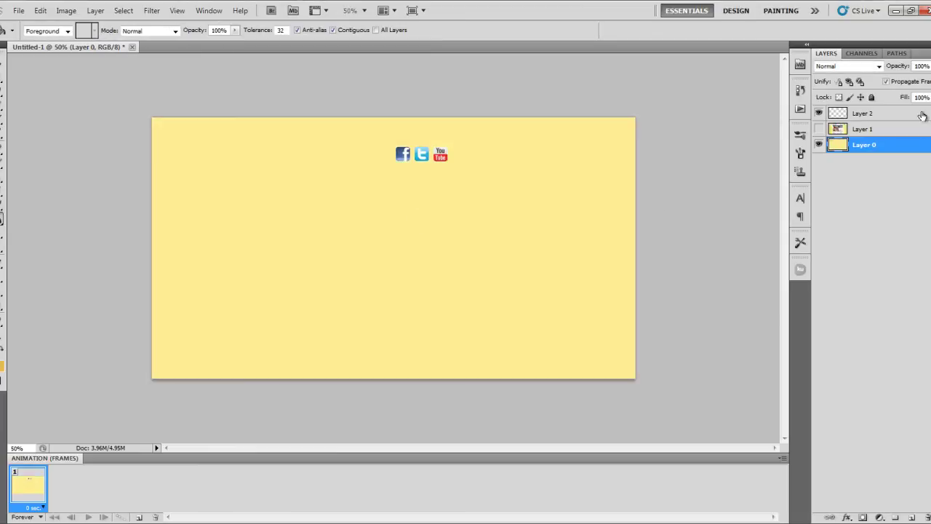
{"action": "left_click", "coordinate": [820, 130]}
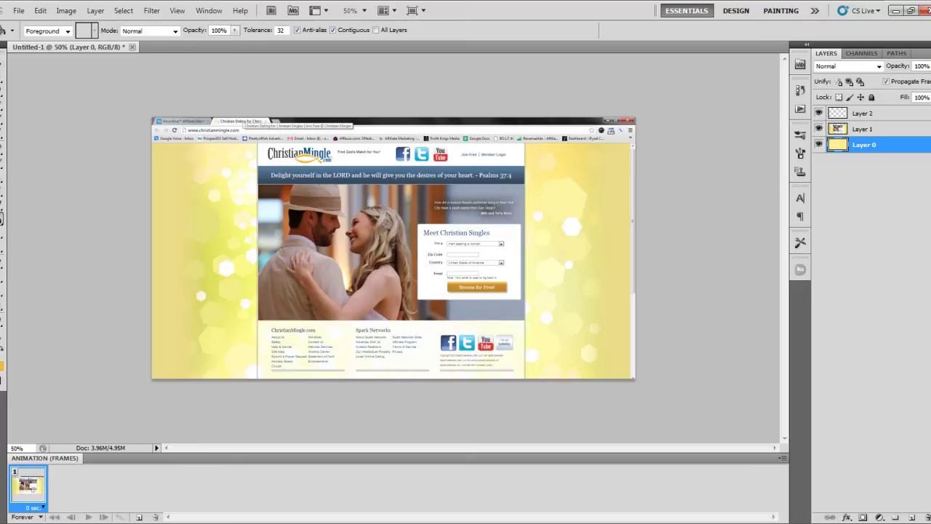
Step: Delete everything outside the central page area on the screenshot layer
{"action": "left_click", "coordinate": [3, 76]}
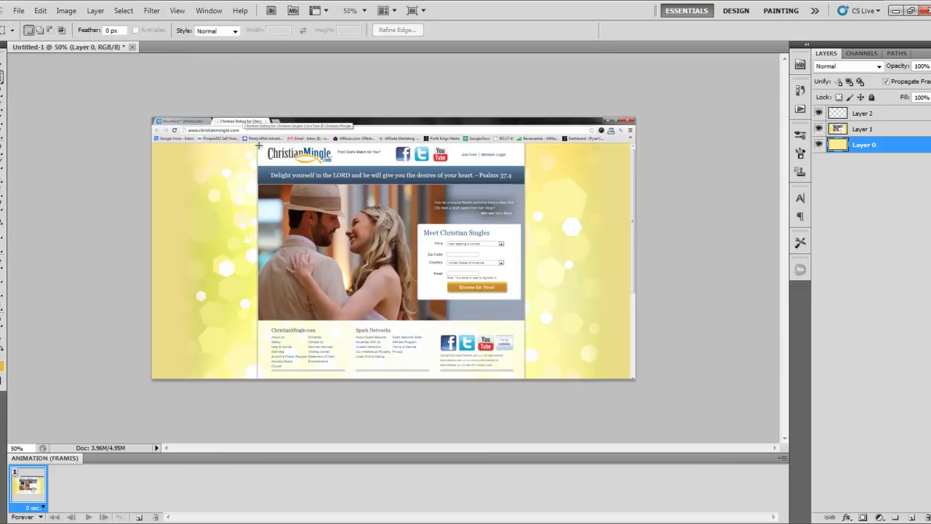
{"action": "left_click_drag", "start_coordinate": [258, 144], "coordinate": [526, 320]}
{"action": "left_click", "coordinate": [876, 131]}
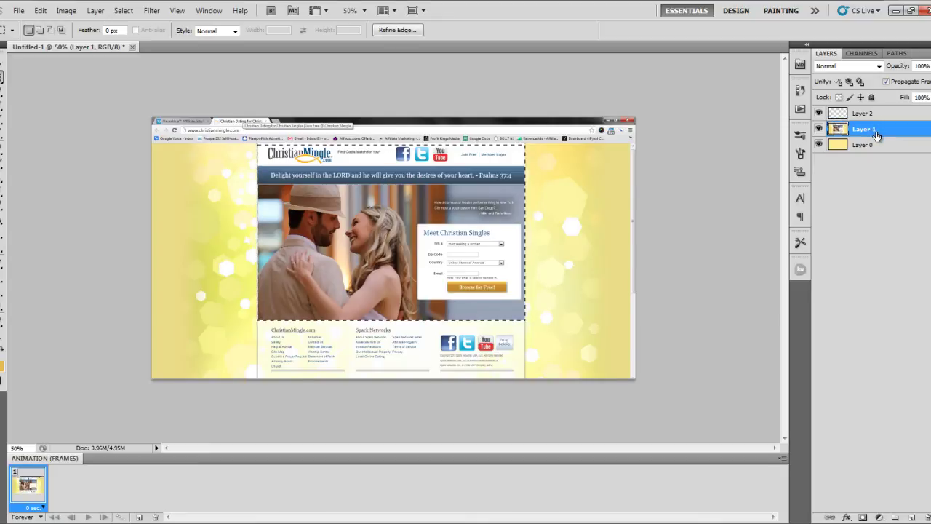
{"action": "key", "text": "ctrl+shift+i"}
{"action": "key", "text": "Delete"}
{"action": "key", "text": "ctrl+d"}
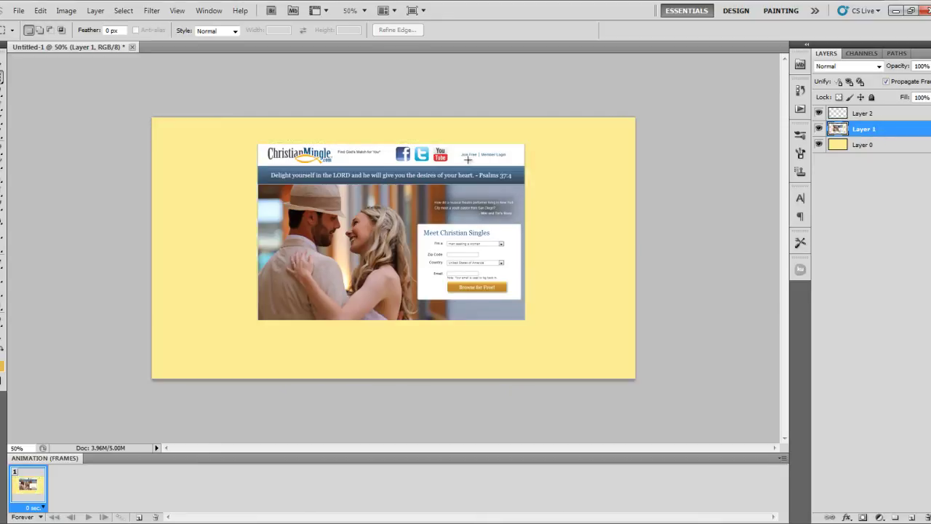
Step: Crop the canvas to the page rectangle with Image > Crop and zoom in on the result
{"action": "left_click", "coordinate": [861, 149]}
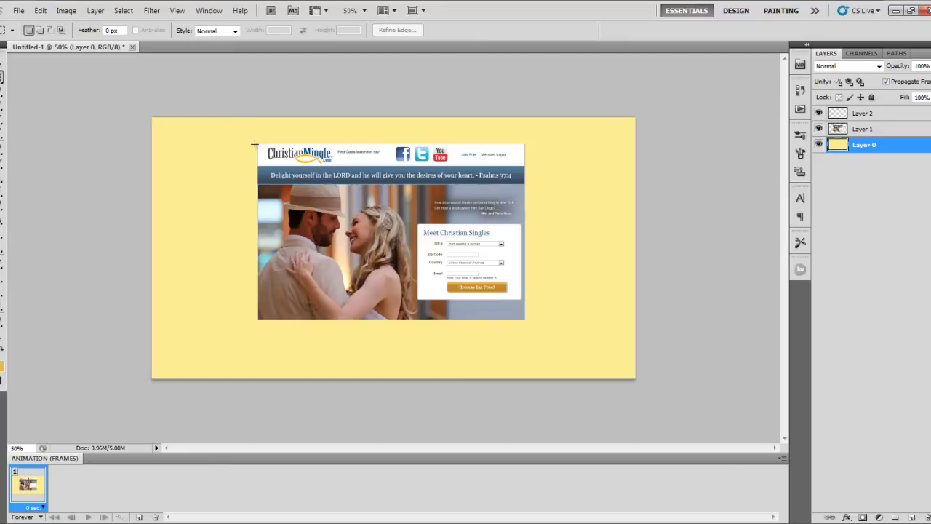
{"action": "left_click_drag", "start_coordinate": [255, 144], "coordinate": [528, 320]}
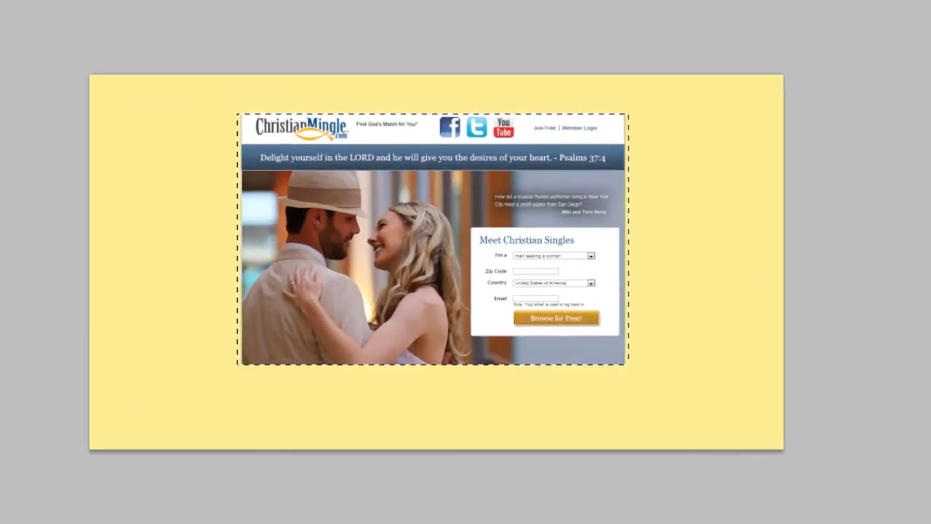
{"action": "left_click", "coordinate": [146, 17]}
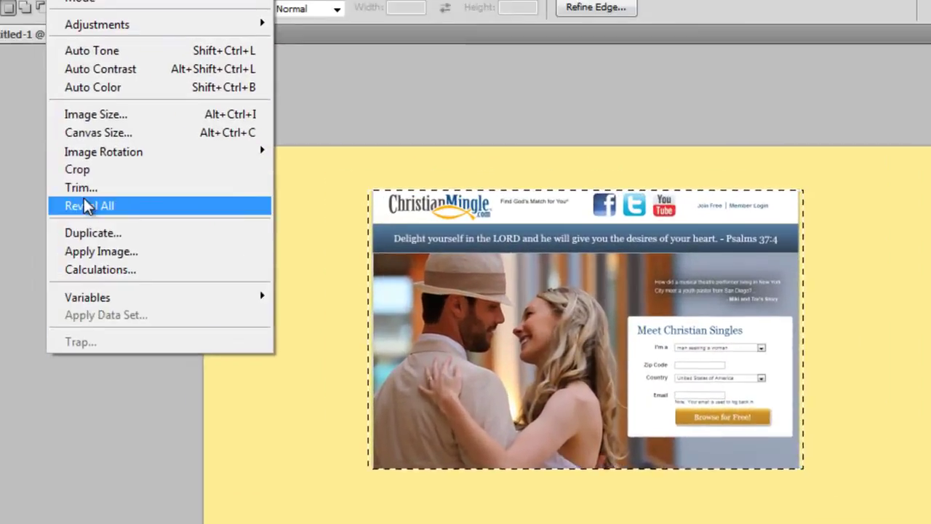
{"action": "left_click", "coordinate": [177, 228]}
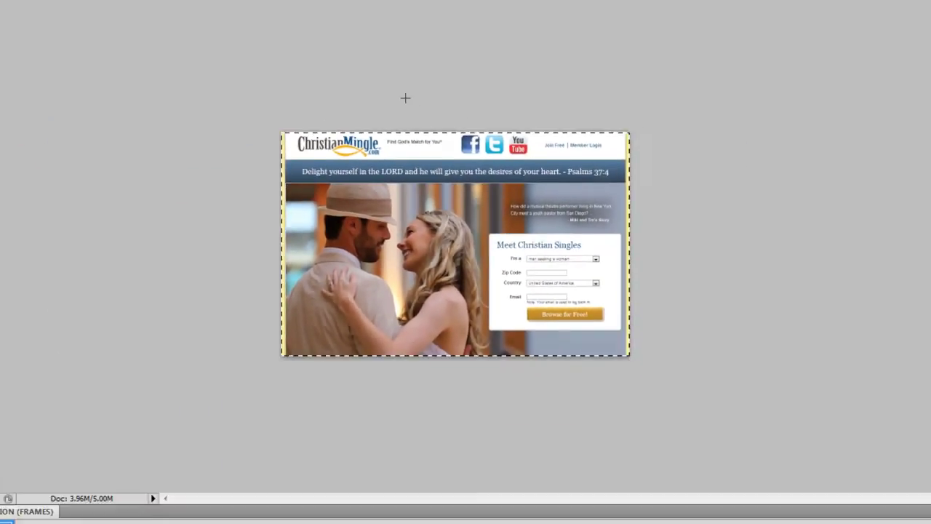
{"action": "key", "text": "z"}
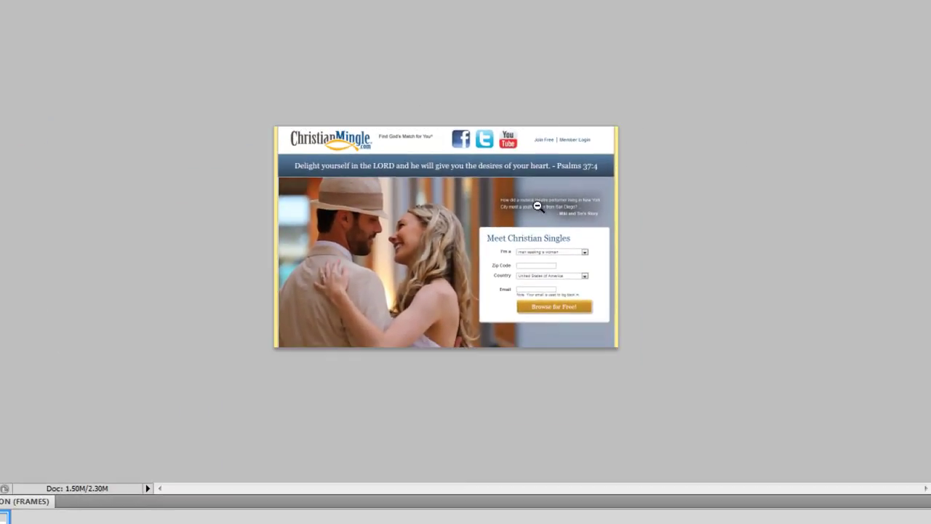
{"action": "left_click", "coordinate": [540, 209]}
{"action": "left_click", "coordinate": [540, 209]}
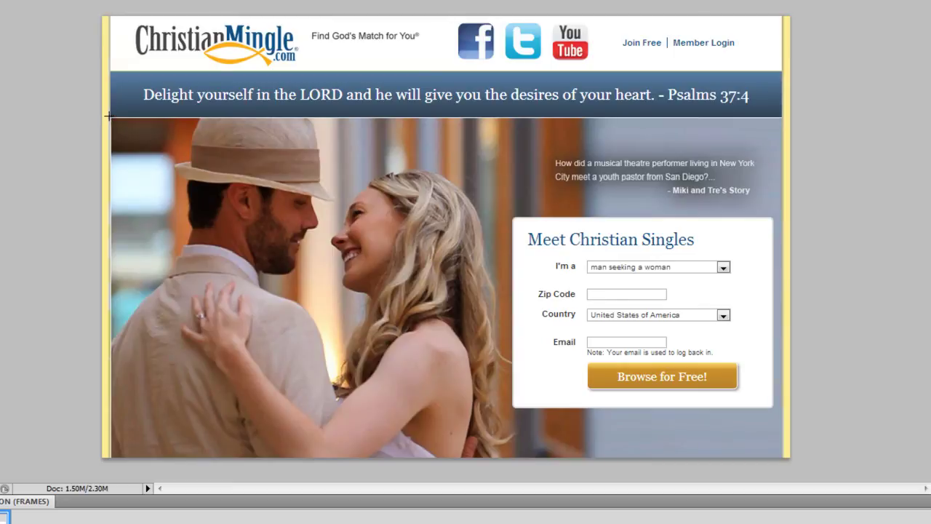
Step: Fill the marquee over the photo and form area on a new Layer 3 with near-white, then deselect
{"action": "left_click_drag", "start_coordinate": [109, 118], "coordinate": [781, 452]}
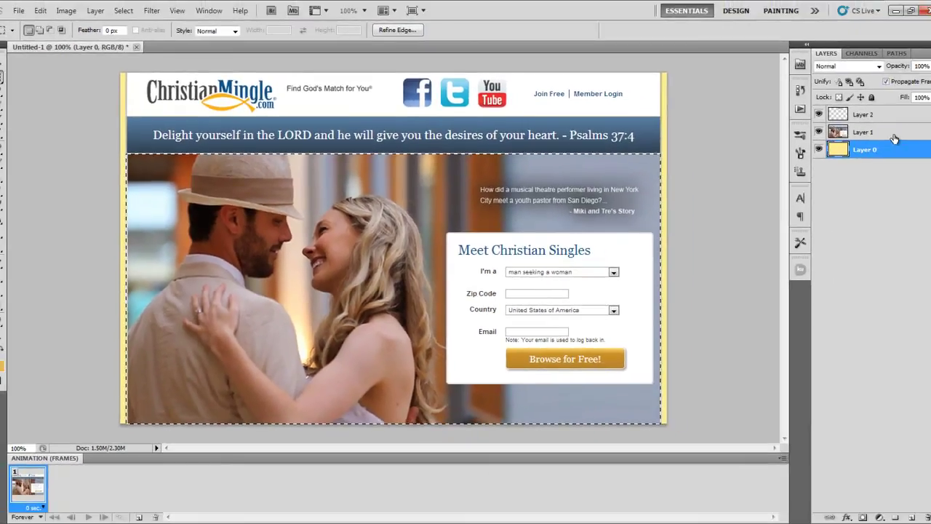
{"action": "left_click", "coordinate": [895, 135]}
{"action": "key", "text": "v"}
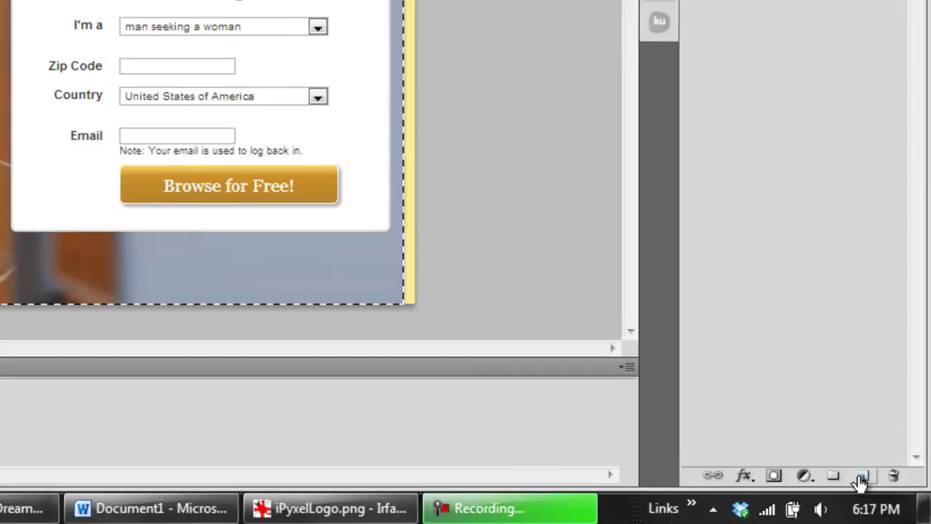
{"action": "left_click", "coordinate": [861, 477]}
{"action": "key", "text": "g"}
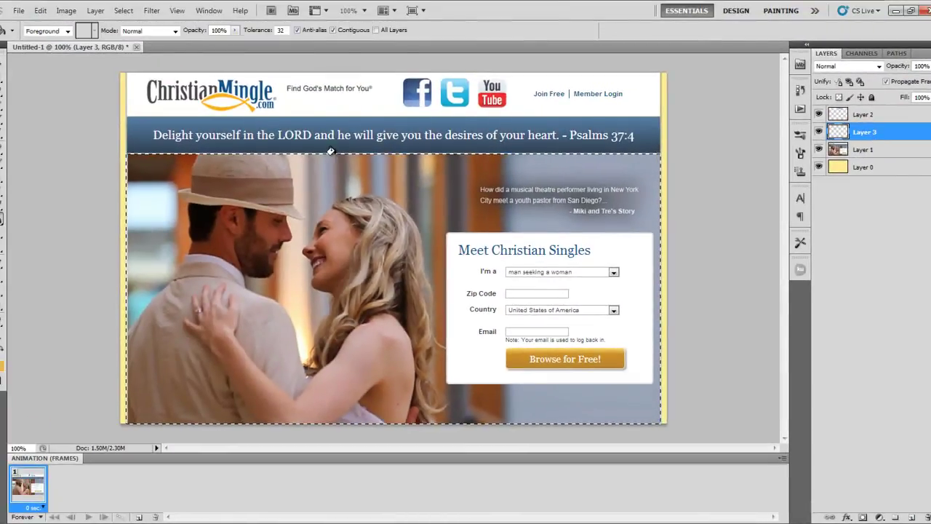
{"action": "left_click", "coordinate": [312, 259]}
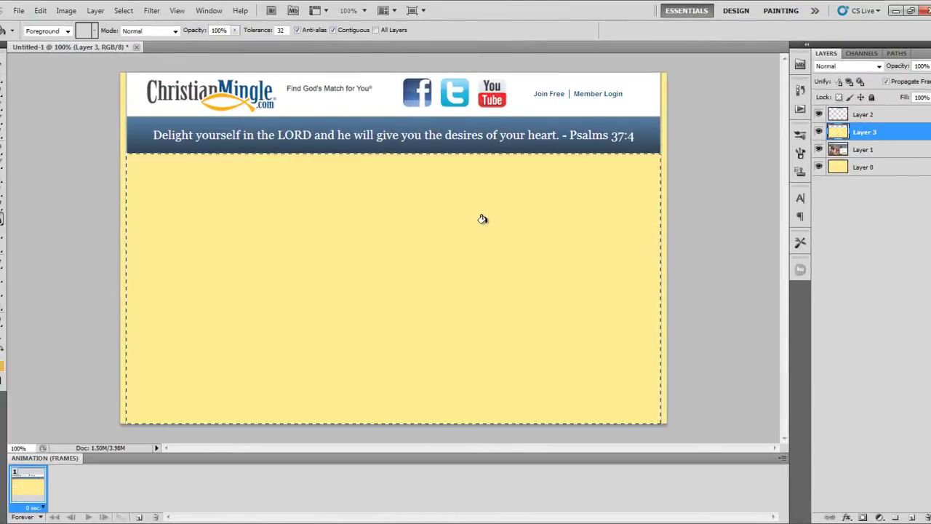
{"action": "left_click", "coordinate": [2, 366]}
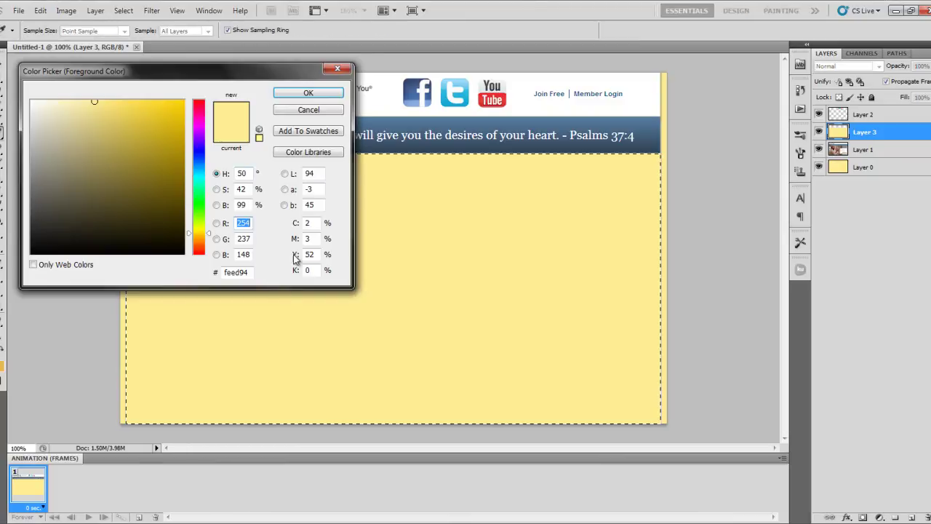
{"action": "left_click", "coordinate": [40, 99]}
{"action": "left_click", "coordinate": [309, 93]}
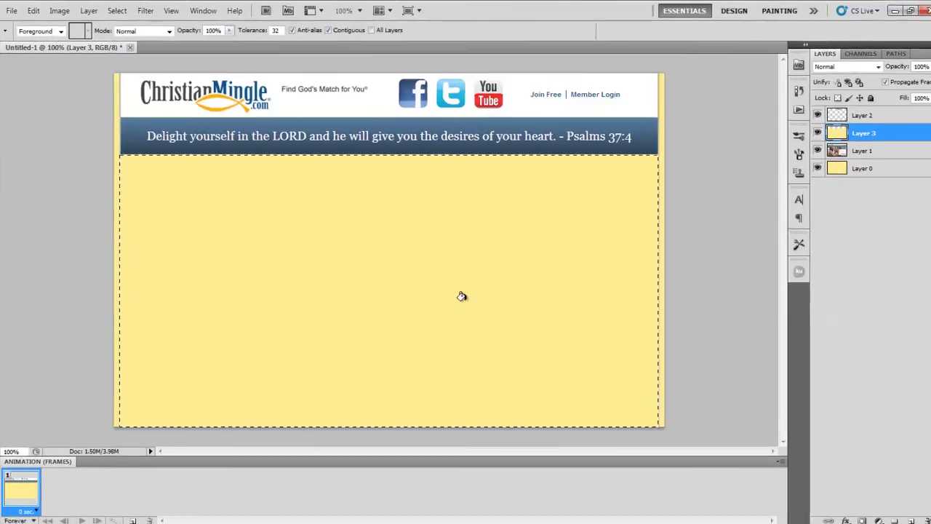
{"action": "left_click", "coordinate": [461, 296]}
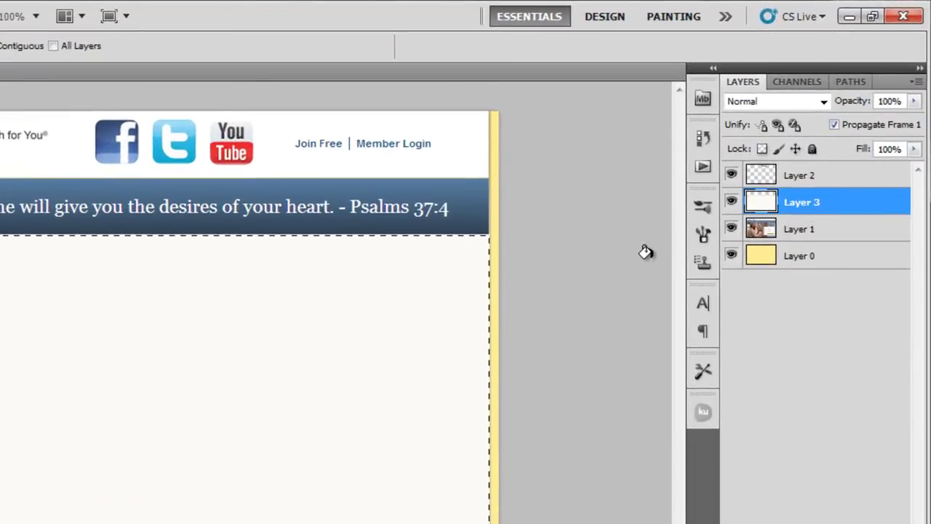
{"action": "key", "text": "m"}
{"action": "key", "text": "ctrl+d"}
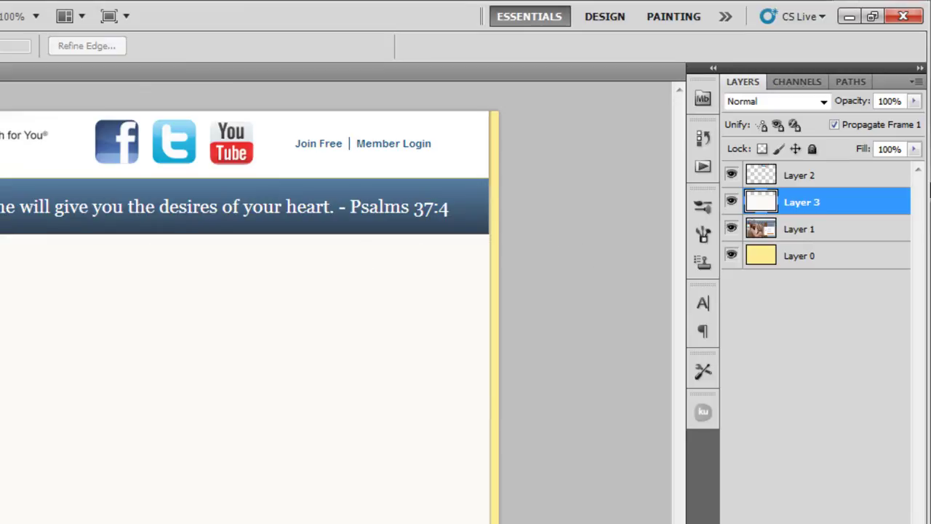
Step: Set Layer 3's opacity to 53% in the Layers panel
{"action": "left_click", "coordinate": [914, 101]}
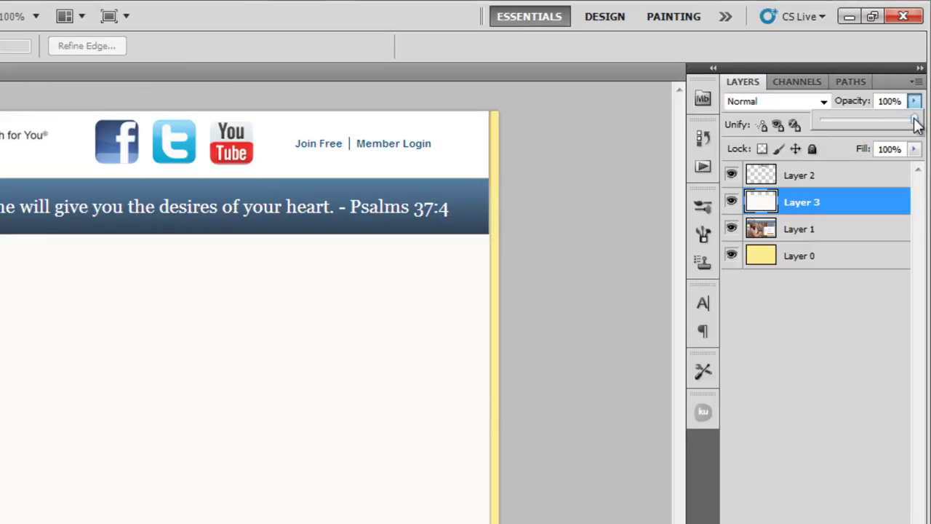
{"action": "left_click_drag", "start_coordinate": [916, 125], "coordinate": [861, 121]}
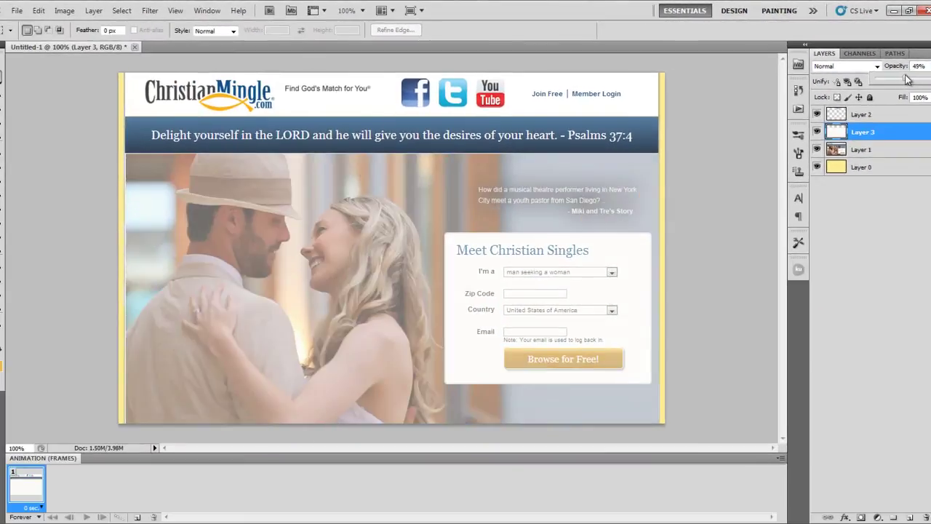
{"action": "left_click_drag", "start_coordinate": [907, 80], "coordinate": [909, 81]}
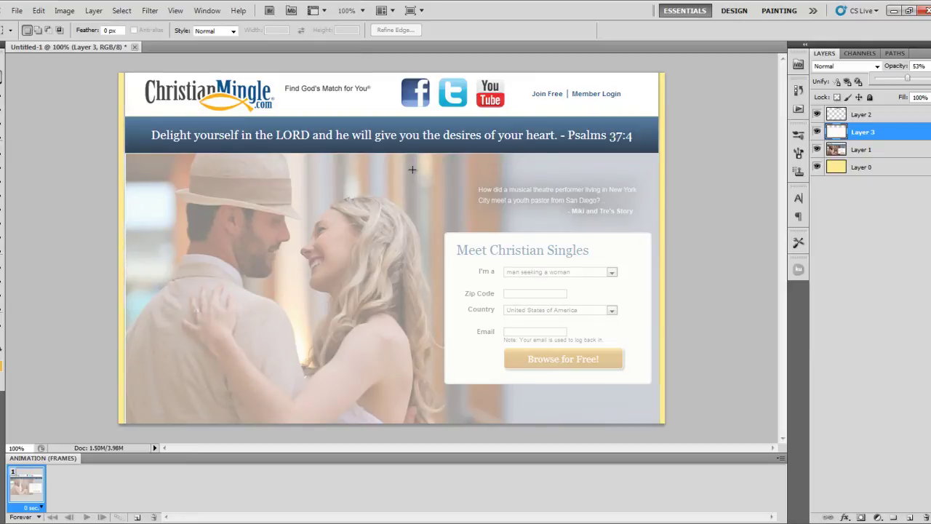
{"action": "left_click", "coordinate": [877, 129]}
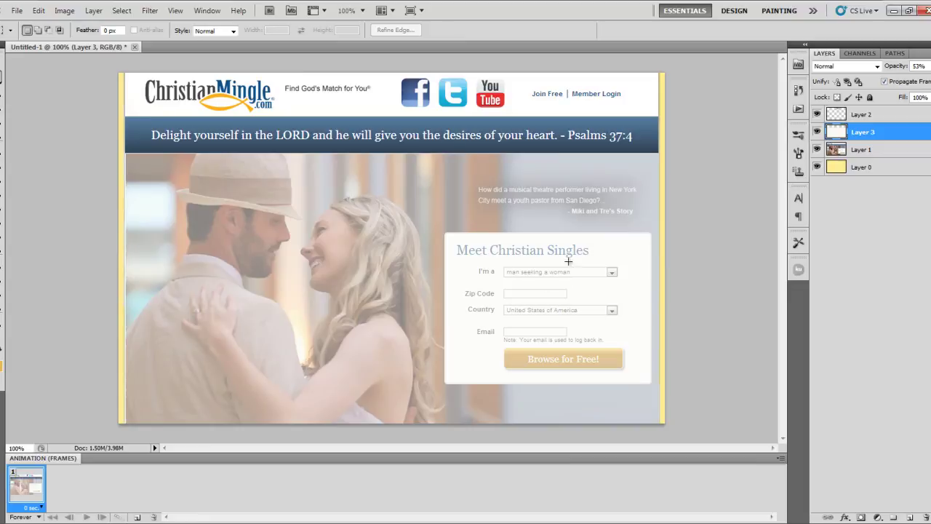
Step: Hide Layer 3, draw a white rounded rectangle over the sign-up form, and rasterize Shape 1
{"action": "left_click", "coordinate": [817, 132]}
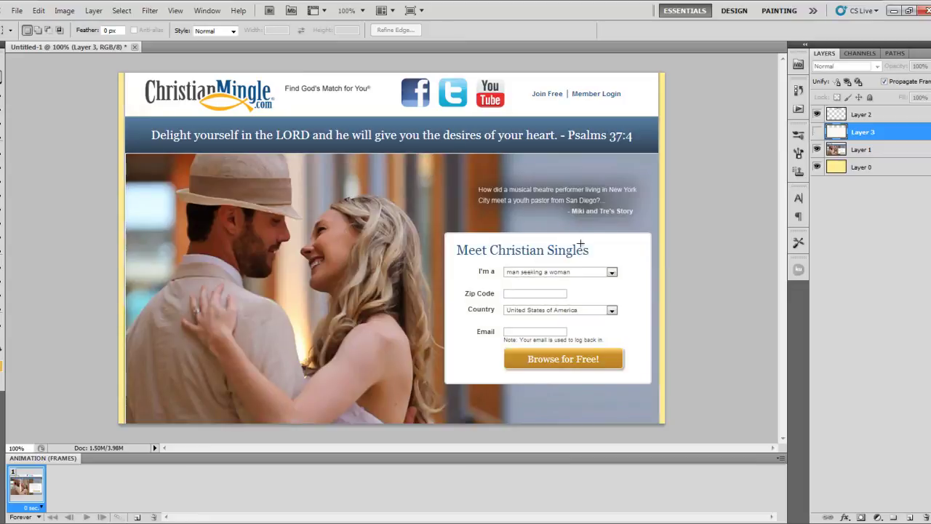
{"action": "key", "text": "i"}
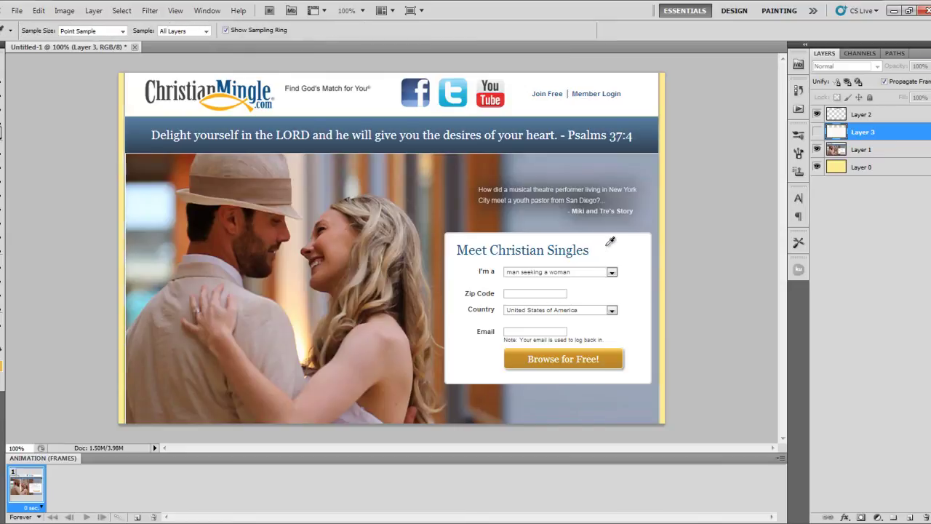
{"action": "left_click", "coordinate": [612, 242]}
{"action": "key", "text": "u"}
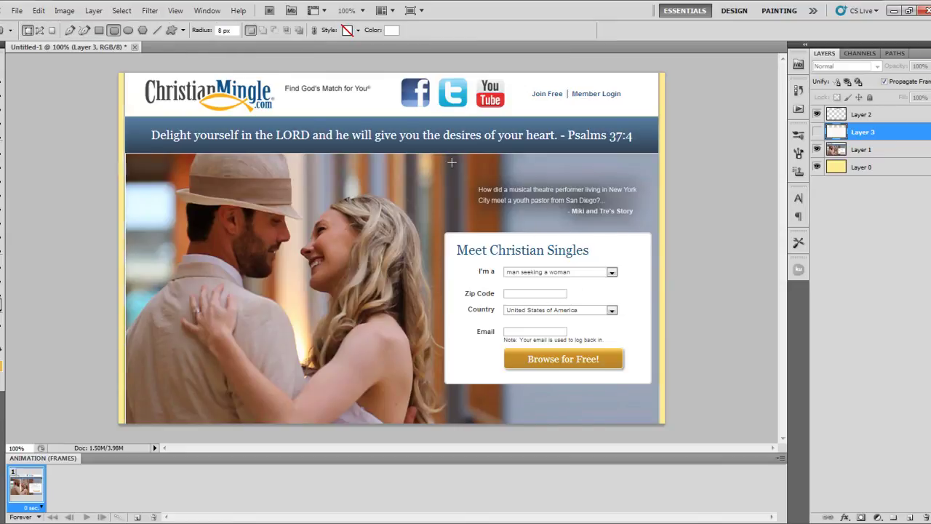
{"action": "left_click_drag", "start_coordinate": [445, 168], "coordinate": [652, 383]}
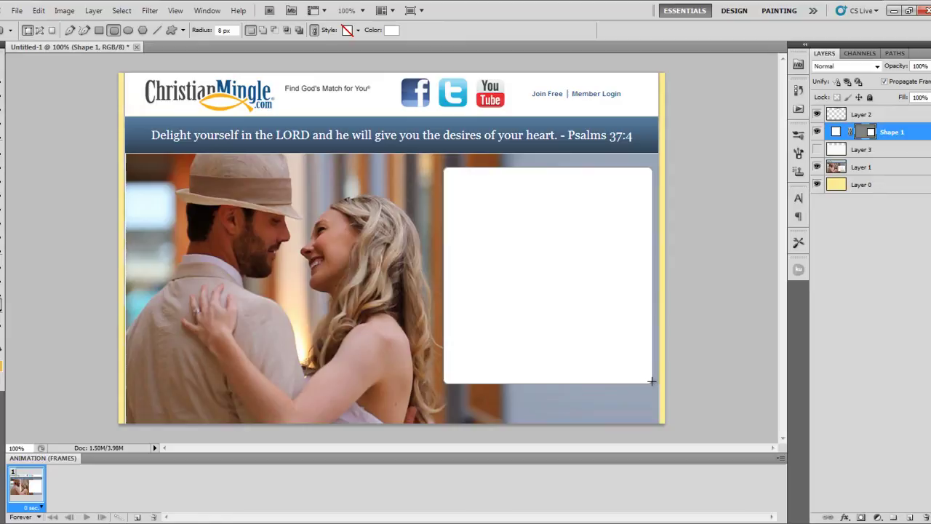
{"action": "right_click", "coordinate": [887, 132]}
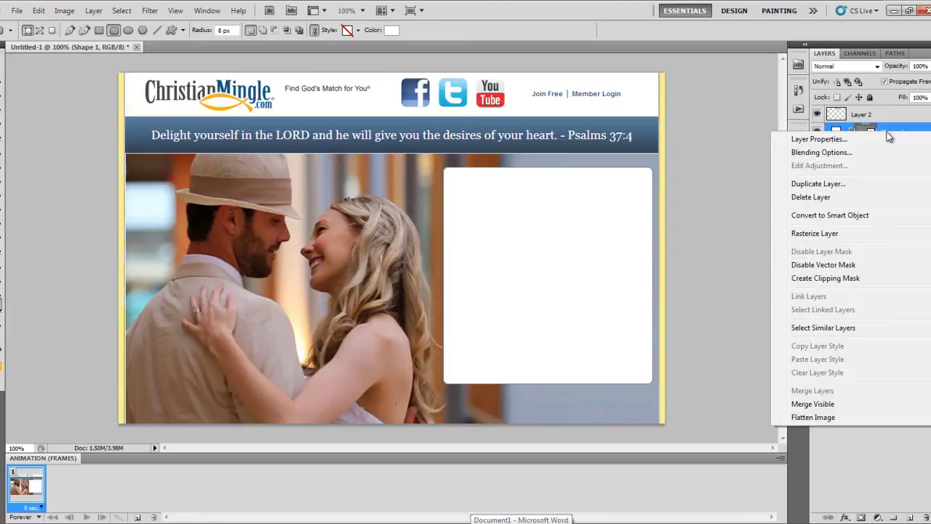
{"action": "left_click", "coordinate": [814, 233]}
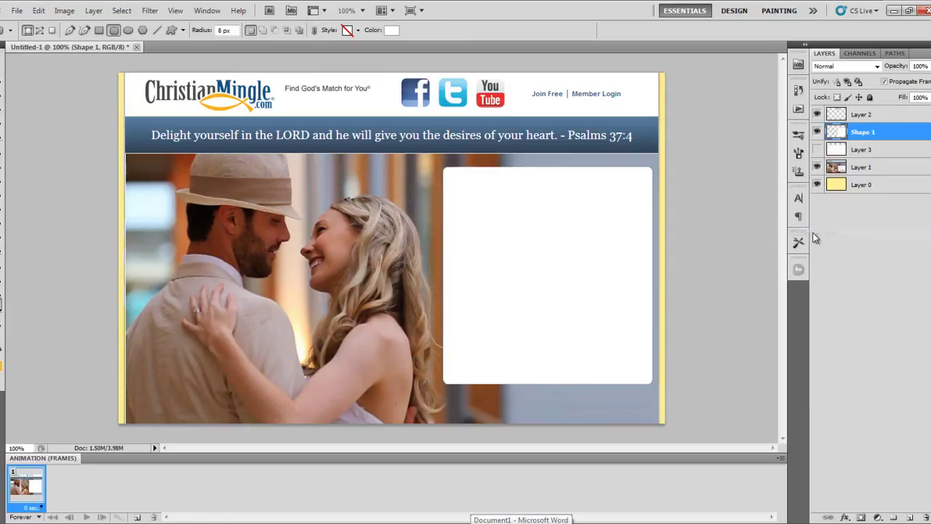
Step: Give the box a tight drop shadow and a thin 2 px grey stroke
{"action": "left_click", "coordinate": [845, 517]}
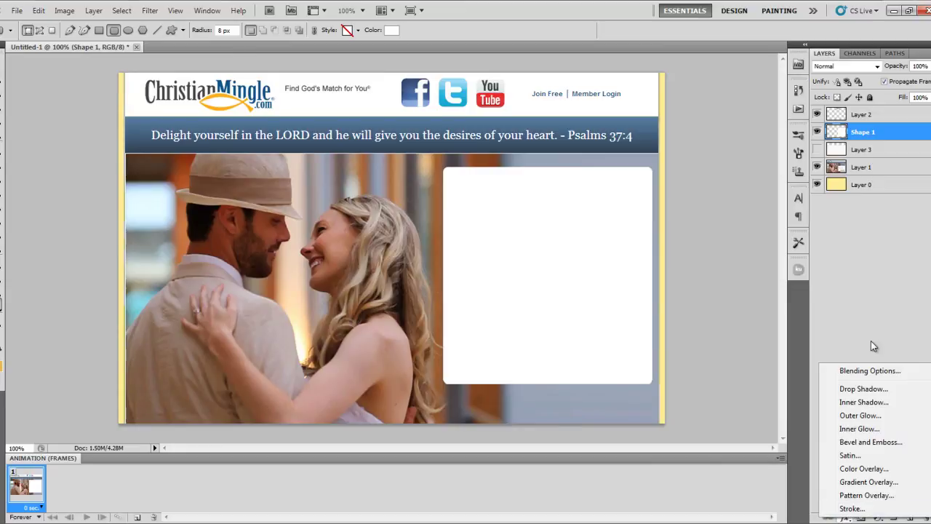
{"action": "left_click", "coordinate": [863, 389]}
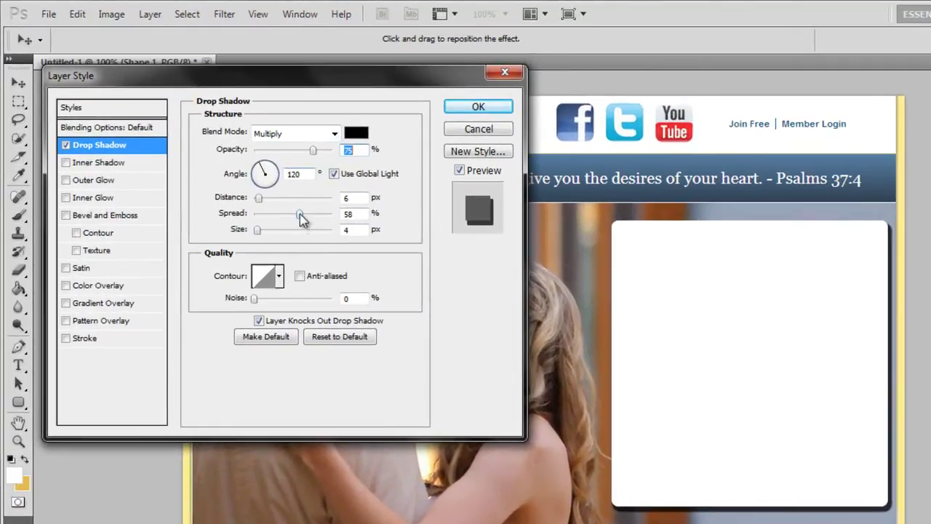
{"action": "left_click_drag", "start_coordinate": [236, 178], "coordinate": [219, 181]}
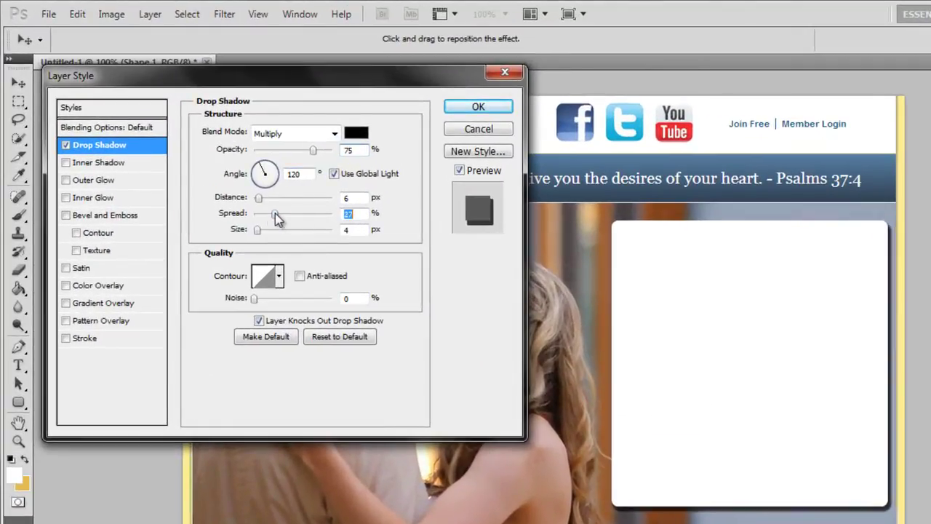
{"action": "left_click_drag", "start_coordinate": [277, 220], "coordinate": [264, 218]}
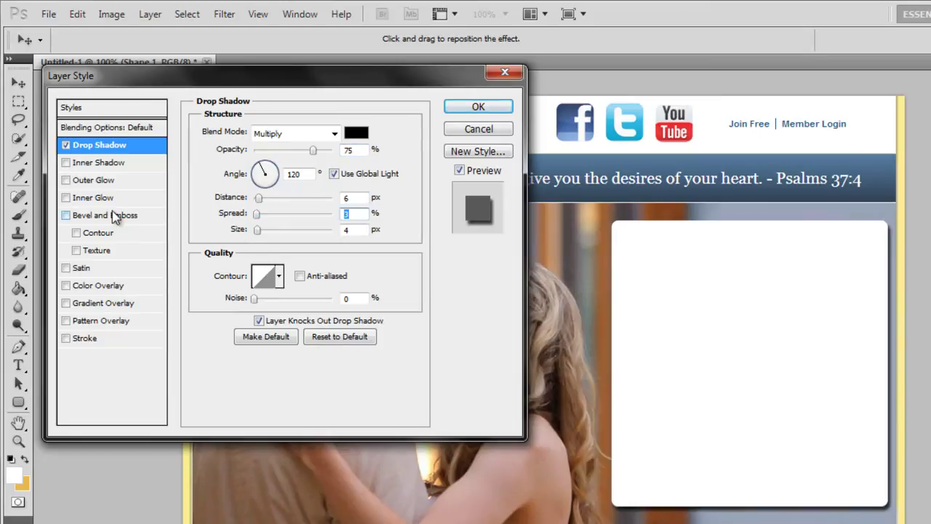
{"action": "left_click", "coordinate": [85, 338]}
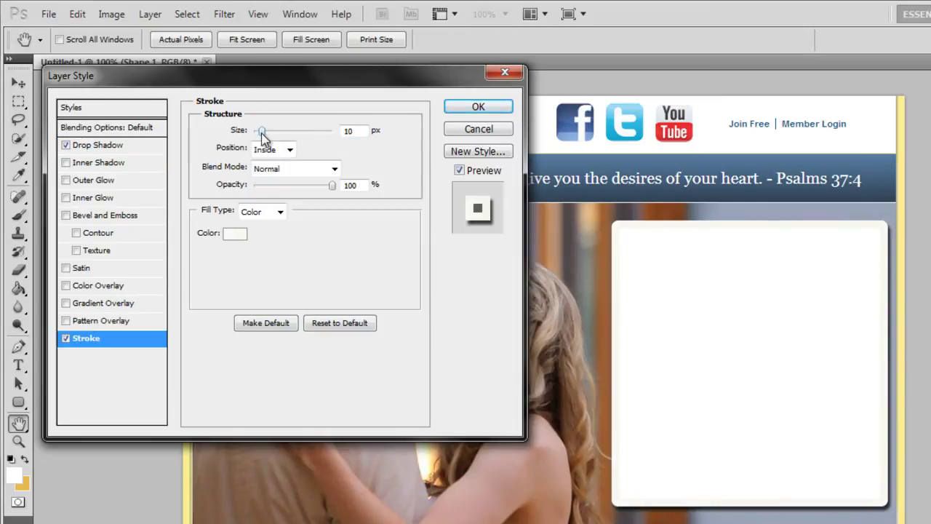
{"action": "left_click_drag", "start_coordinate": [261, 134], "coordinate": [258, 135]}
{"action": "left_click", "coordinate": [229, 247]}
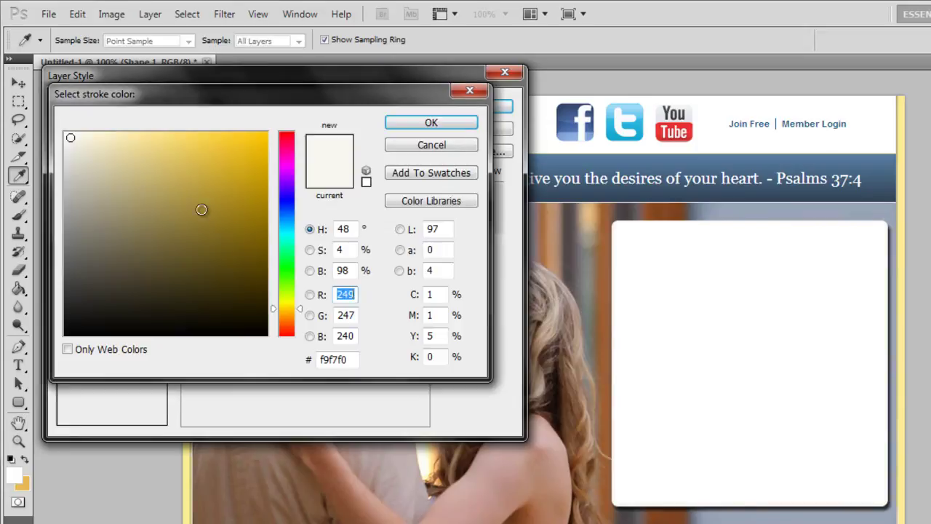
{"action": "left_click", "coordinate": [65, 204]}
{"action": "left_click", "coordinate": [432, 123]}
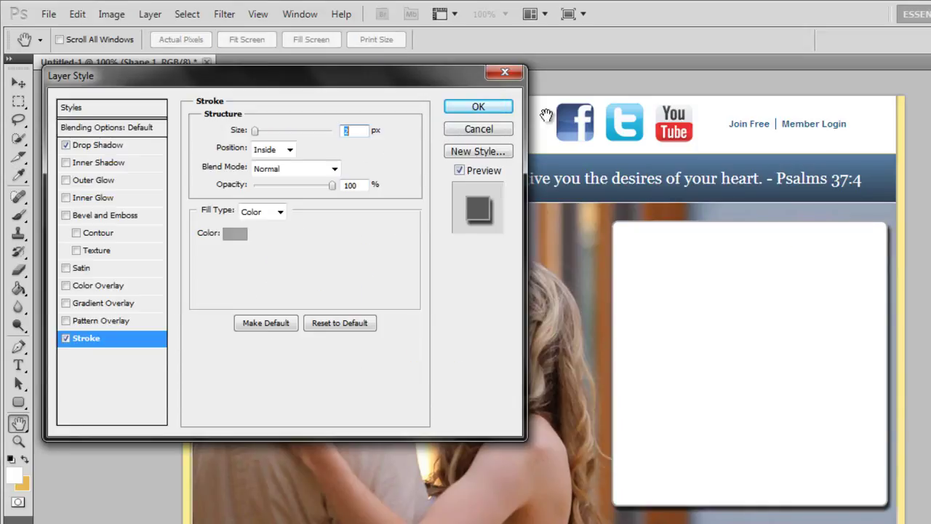
{"action": "left_click", "coordinate": [503, 108]}
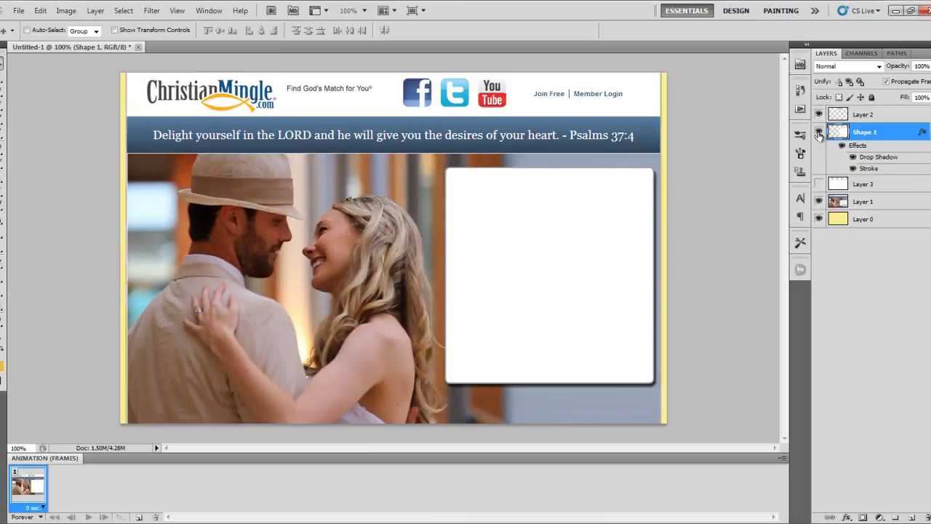
Step: Hide the white box, sample the colour near the Browse for Free button, and open CTA_Button.psd
{"action": "left_click", "coordinate": [820, 134]}
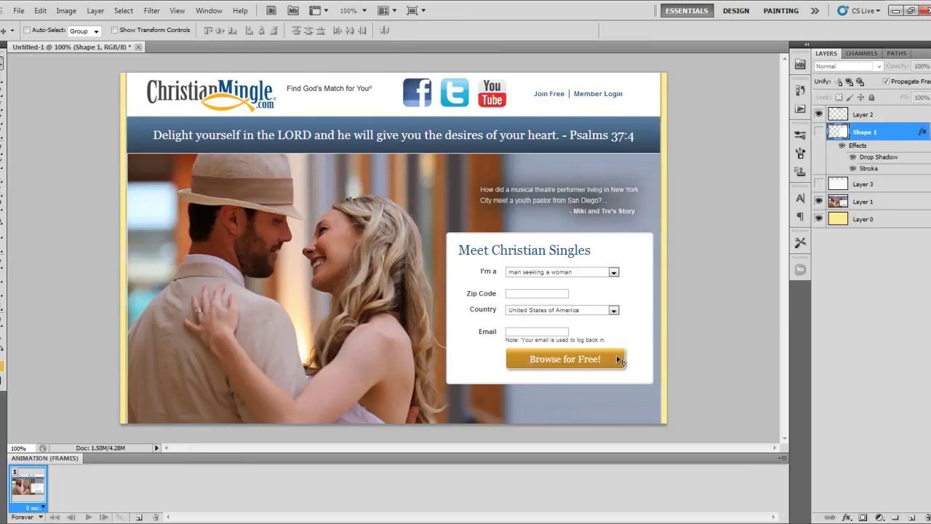
{"action": "key", "text": "i"}
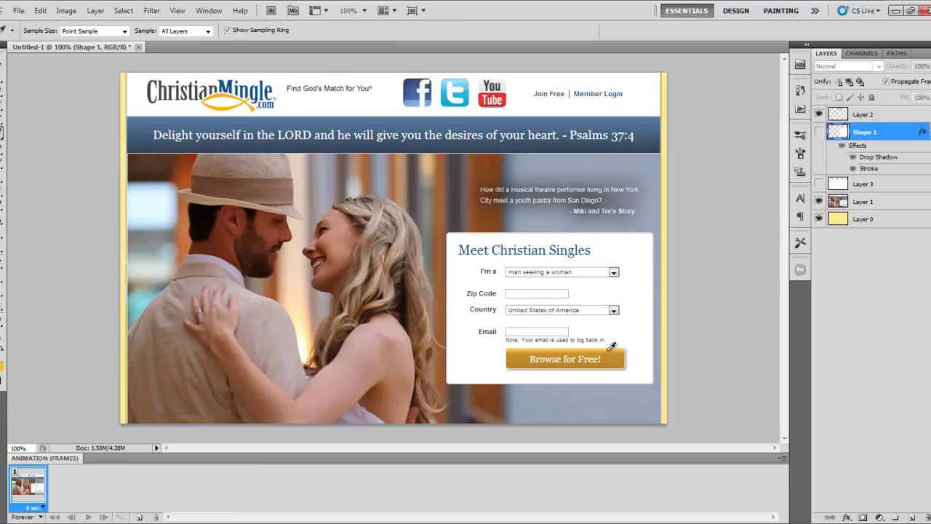
{"action": "left_click", "coordinate": [611, 346]}
{"action": "key", "text": "ctrl+o"}
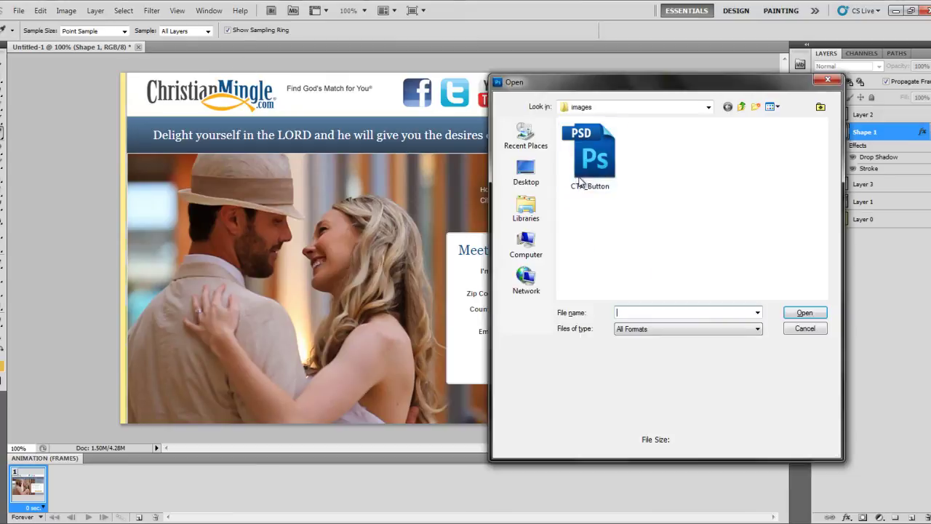
{"action": "left_click", "coordinate": [587, 157]}
{"action": "double_click", "coordinate": [586, 157]}
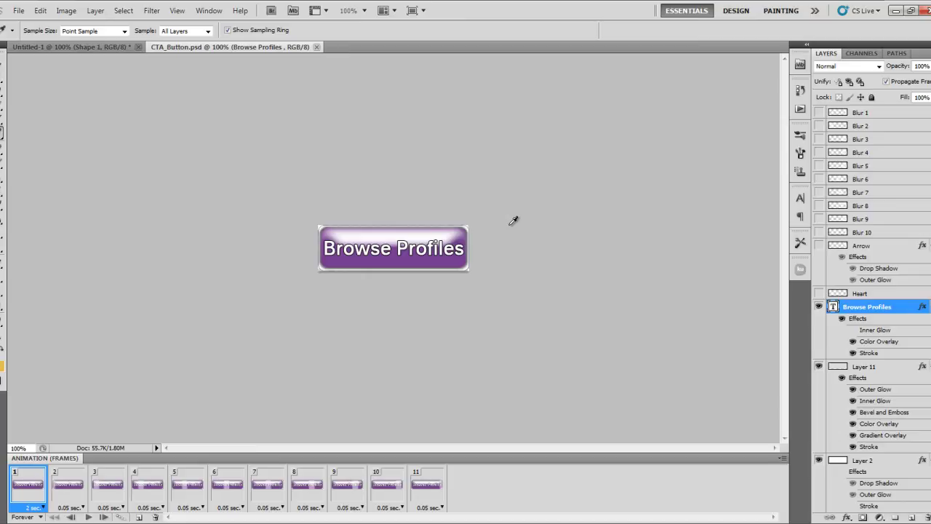
Step: Change Layer 11's Color Overlay to gold e7b950
{"action": "left_click", "coordinate": [853, 368]}
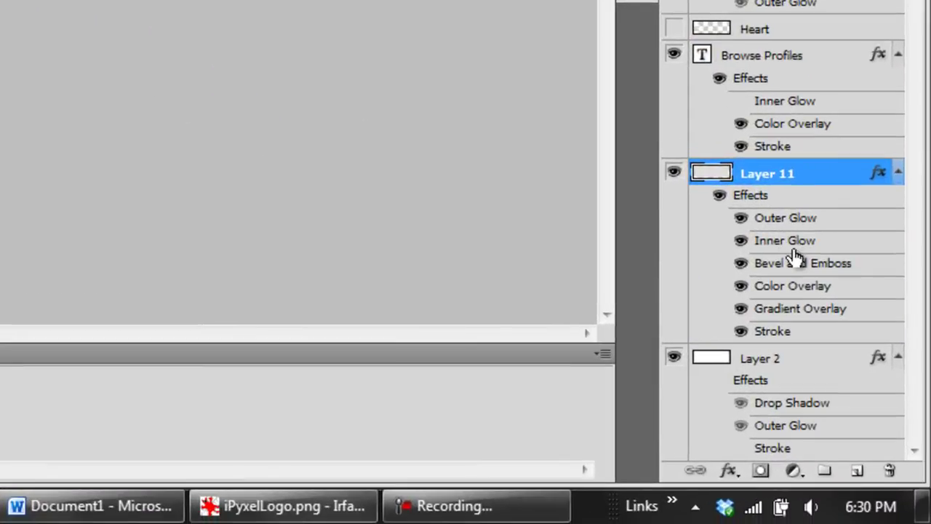
{"action": "double_click", "coordinate": [792, 286]}
{"action": "left_click", "coordinate": [328, 117]}
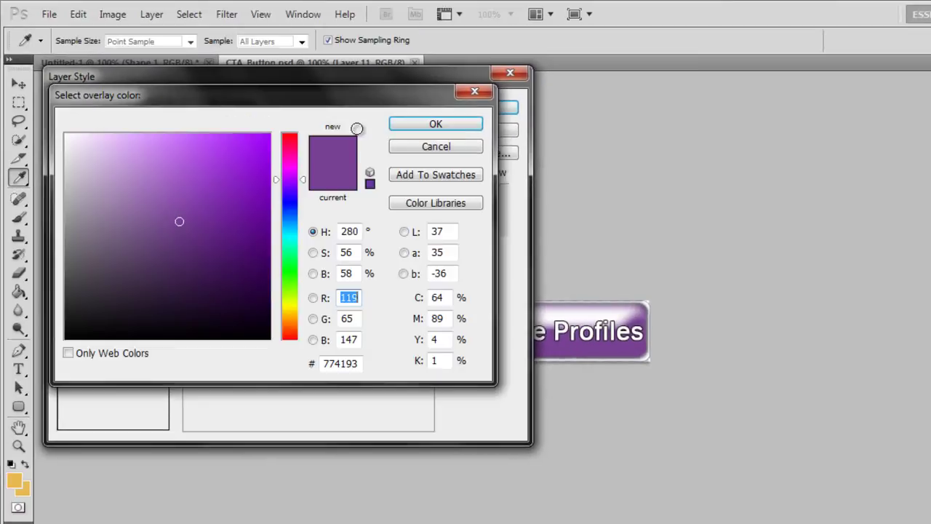
{"action": "left_click", "coordinate": [18, 477]}
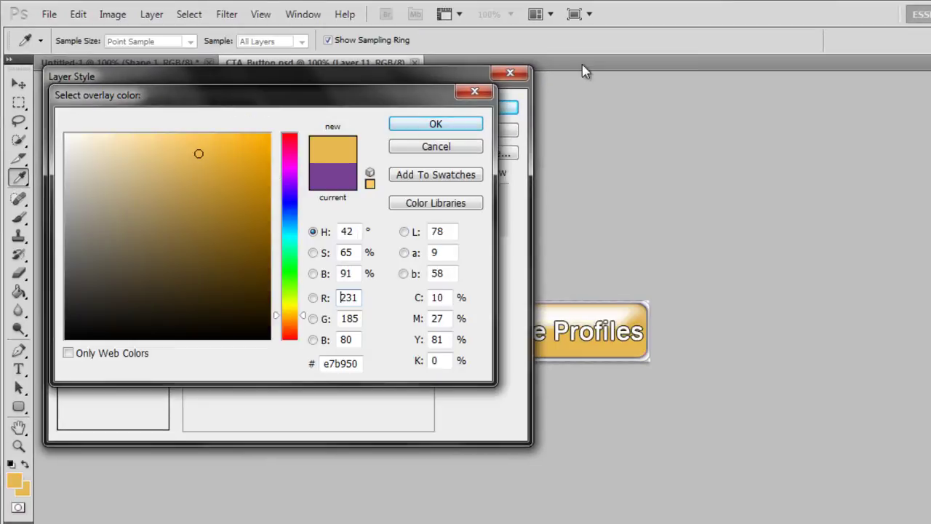
{"action": "left_click", "coordinate": [435, 124]}
{"action": "left_click", "coordinate": [508, 107]}
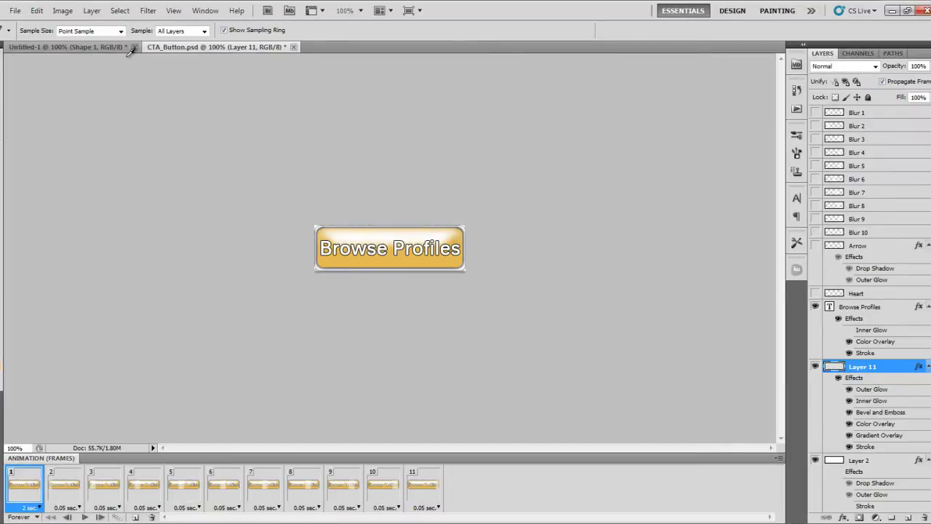
Step: Merge CTA_Button's visible layers, select all, and close the file without saving
{"action": "right_click", "coordinate": [868, 367]}
{"action": "left_click", "coordinate": [842, 337]}
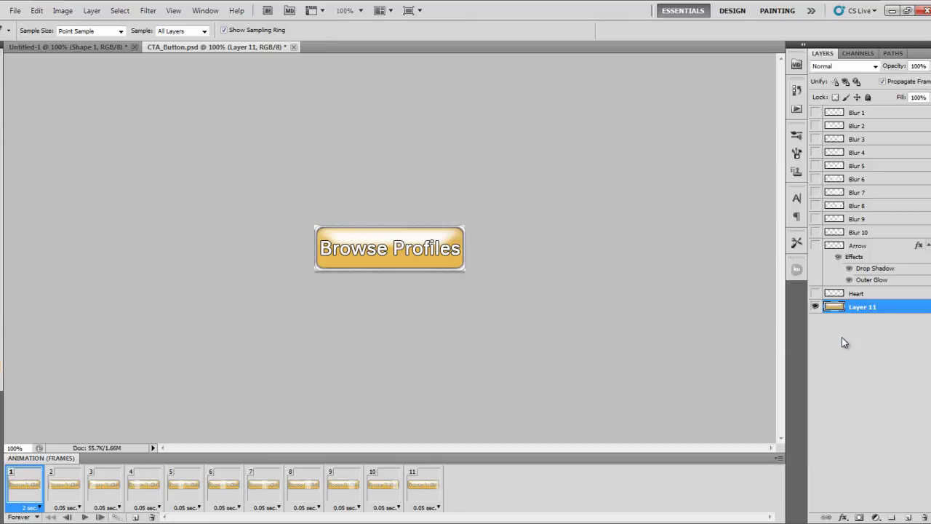
{"action": "key", "text": "ctrl+a"}
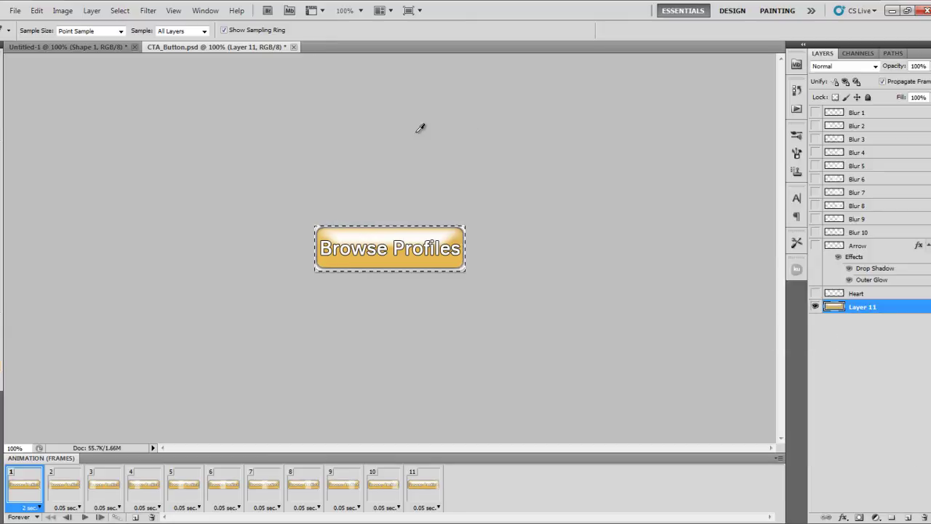
{"action": "key", "text": "ctrl+w"}
{"action": "left_click", "coordinate": [469, 210]}
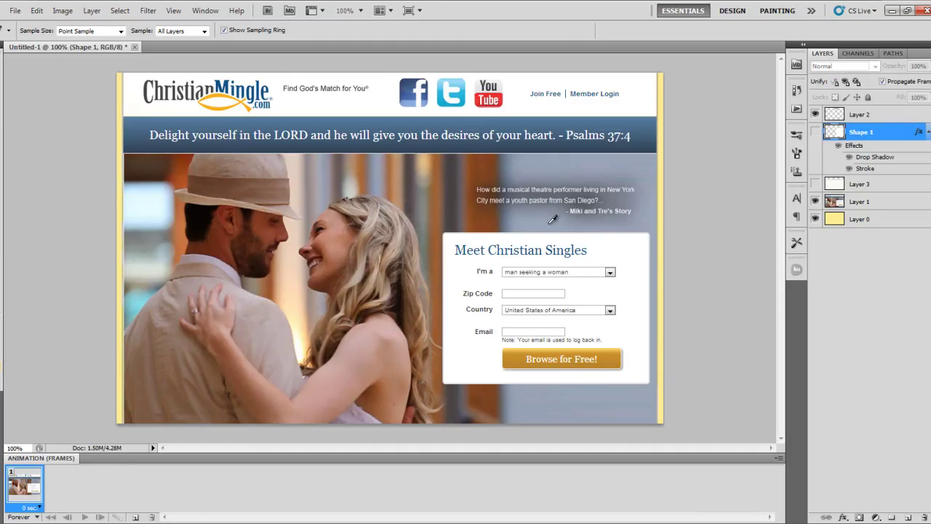
Step: Paste the gold button over the Browse for Free button and show Shape 1 again
{"action": "key", "text": "ctrl+v"}
{"action": "left_click_drag", "start_coordinate": [370, 245], "coordinate": [533, 353]}
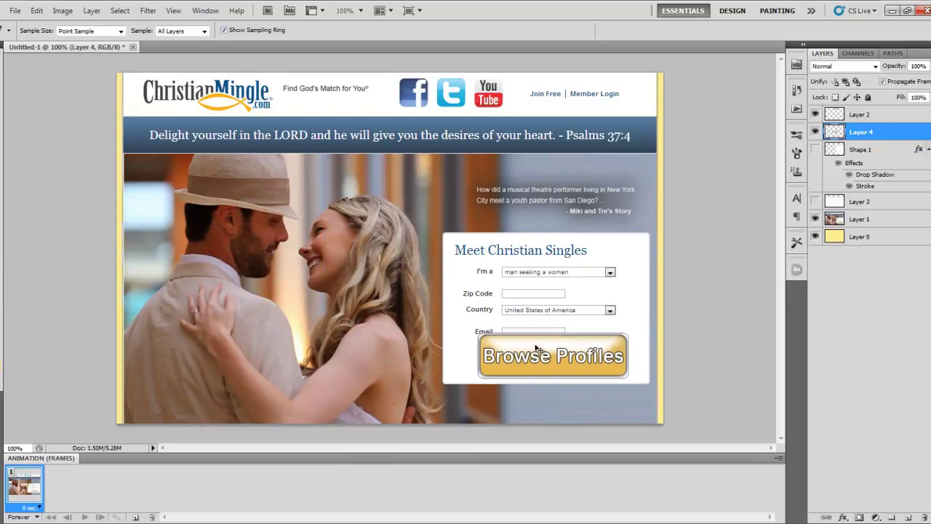
{"action": "left_click", "coordinate": [815, 149]}
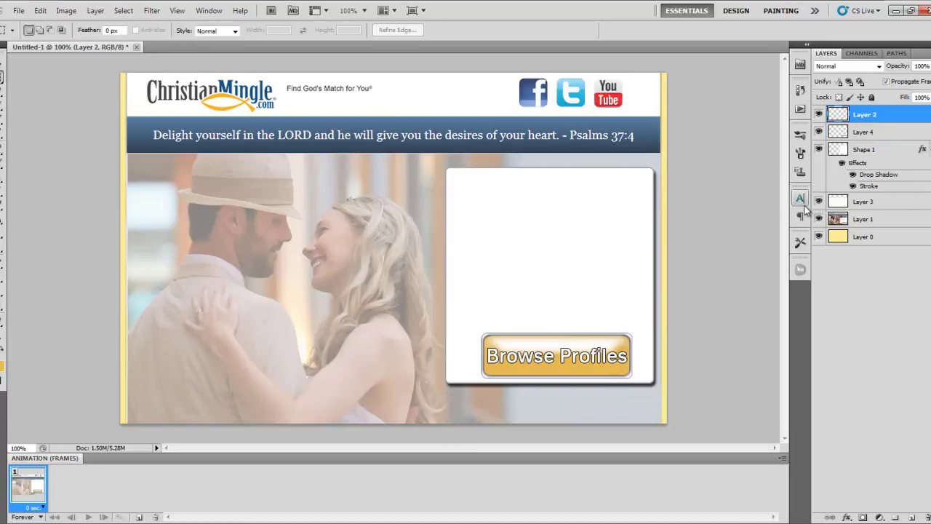
Step: Copy the Meet Christian Singles heading from Layer 1 onto a new Layer 5
{"action": "left_click", "coordinate": [877, 219]}
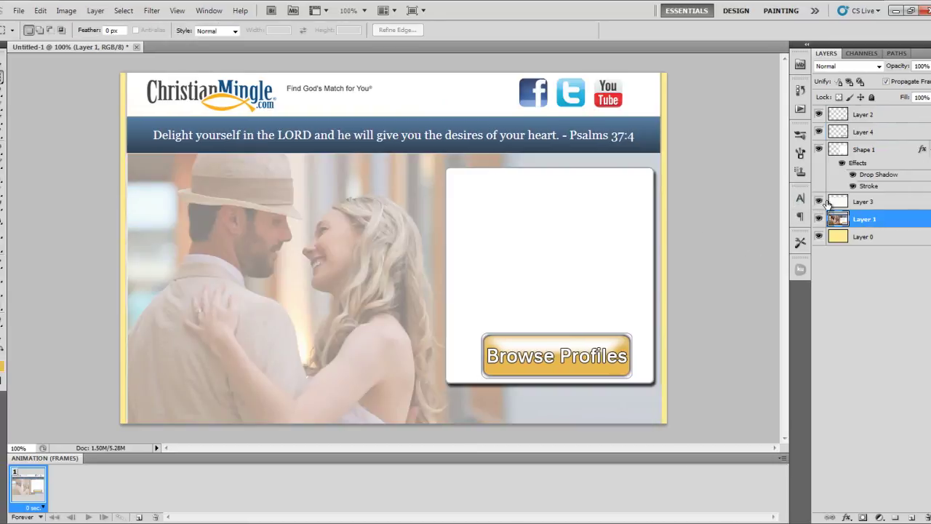
{"action": "left_click", "coordinate": [820, 201]}
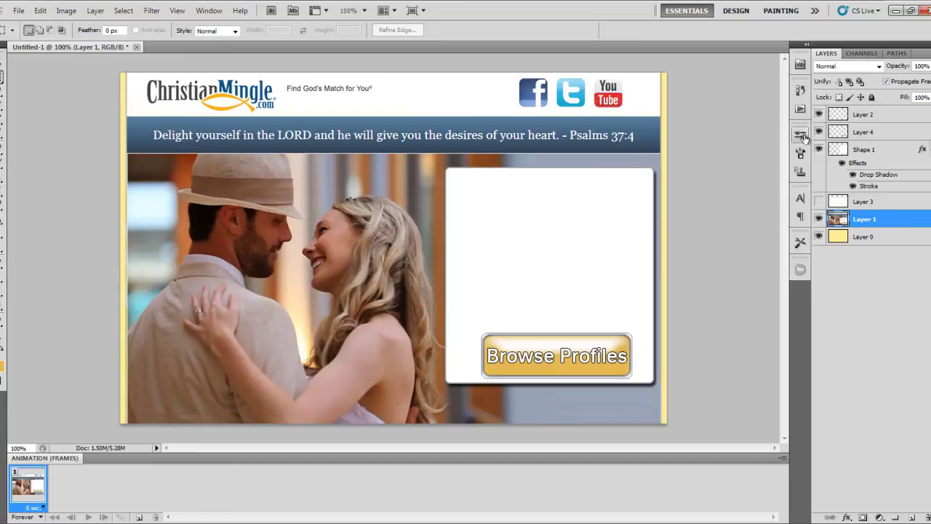
{"action": "left_click", "coordinate": [819, 149]}
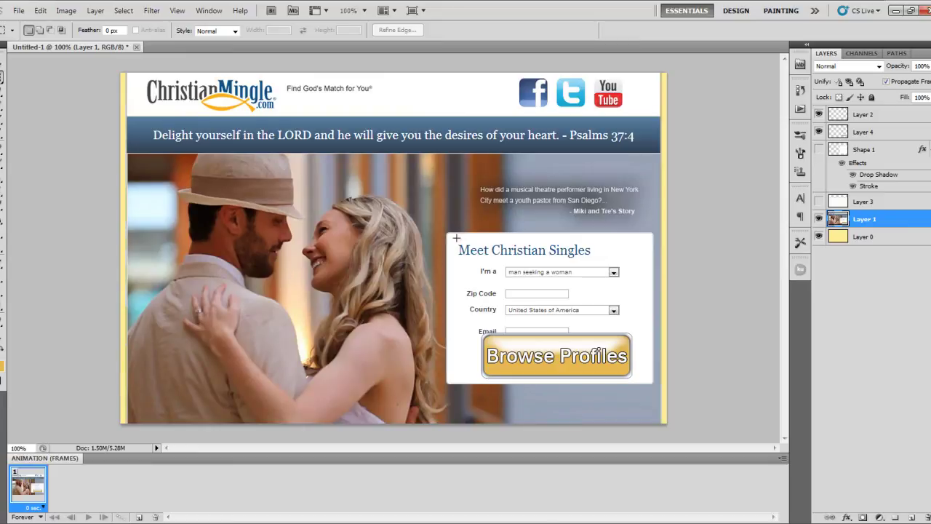
{"action": "left_click_drag", "start_coordinate": [549, 265], "coordinate": [597, 259]}
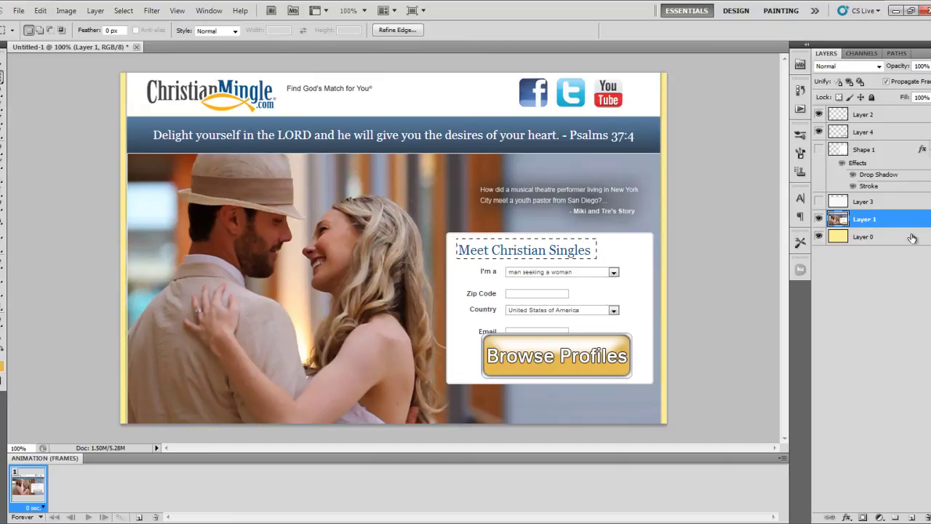
{"action": "left_click", "coordinate": [819, 149]}
{"action": "key", "text": "ctrl+j"}
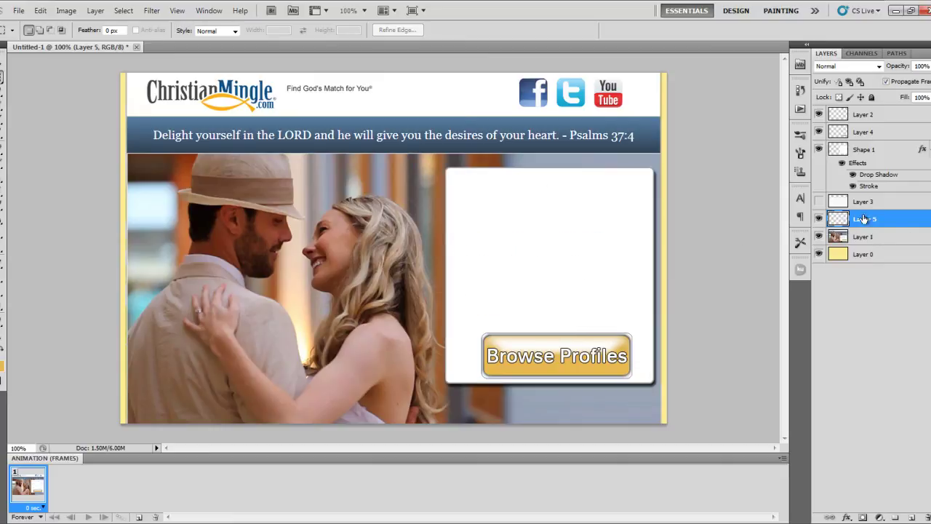
Step: Move Layer 5 above Shape 1, place the heading at the box top, and paste the bullet text
{"action": "left_click_drag", "start_coordinate": [861, 218], "coordinate": [883, 147]}
{"action": "key", "text": "v"}
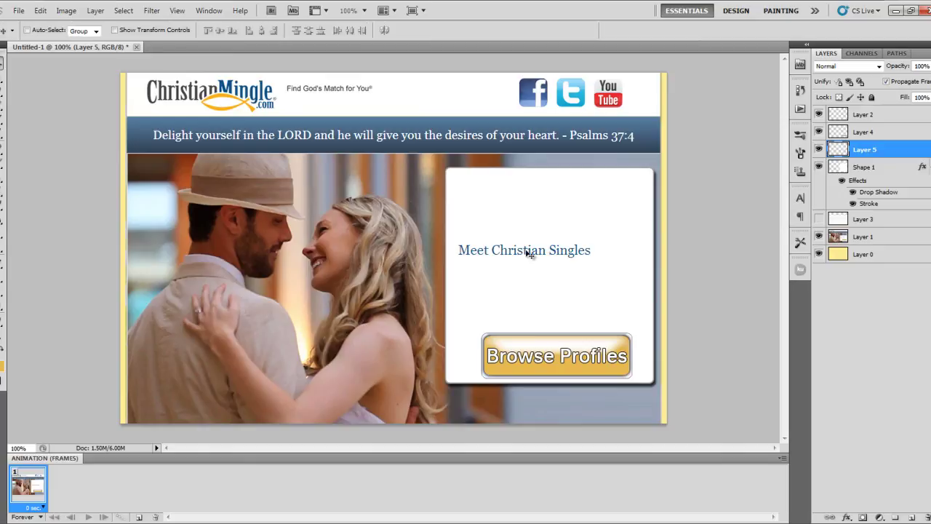
{"action": "left_click_drag", "start_coordinate": [526, 251], "coordinate": [554, 185]}
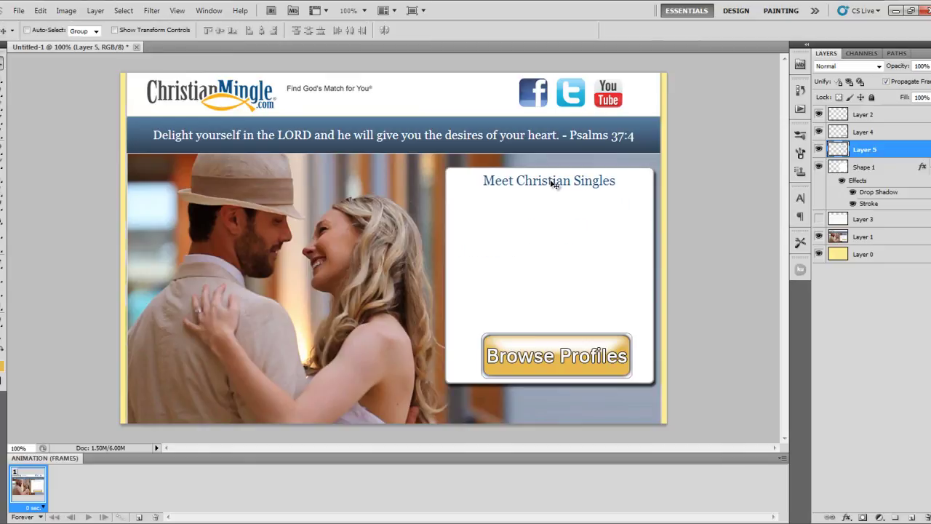
{"action": "key", "text": "ctrl+v"}
Step: Move the bullet text into the white box and place the pasted member photo strip to its left
{"action": "left_click_drag", "start_coordinate": [441, 196], "coordinate": [596, 211]}
{"action": "key", "text": "ctrl+v"}
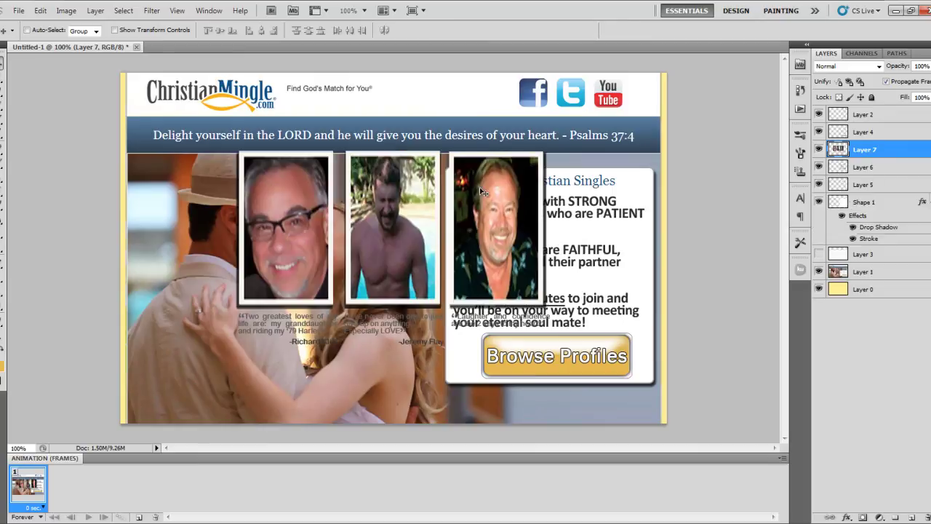
{"action": "left_click_drag", "start_coordinate": [480, 187], "coordinate": [373, 211]}
Step: Show the white wash Layer 3 and raise its opacity to 73%
{"action": "left_click", "coordinate": [819, 254]}
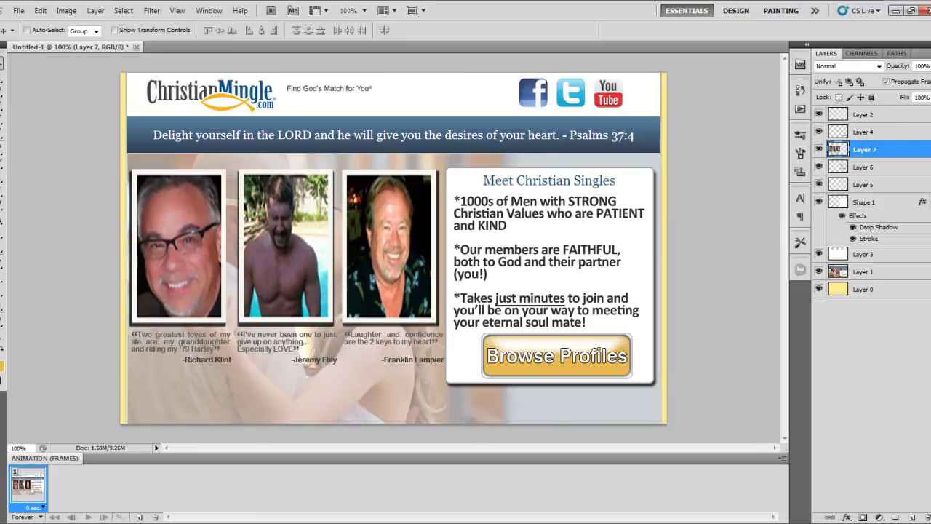
{"action": "left_click", "coordinate": [875, 253]}
{"action": "left_click", "coordinate": [929, 66]}
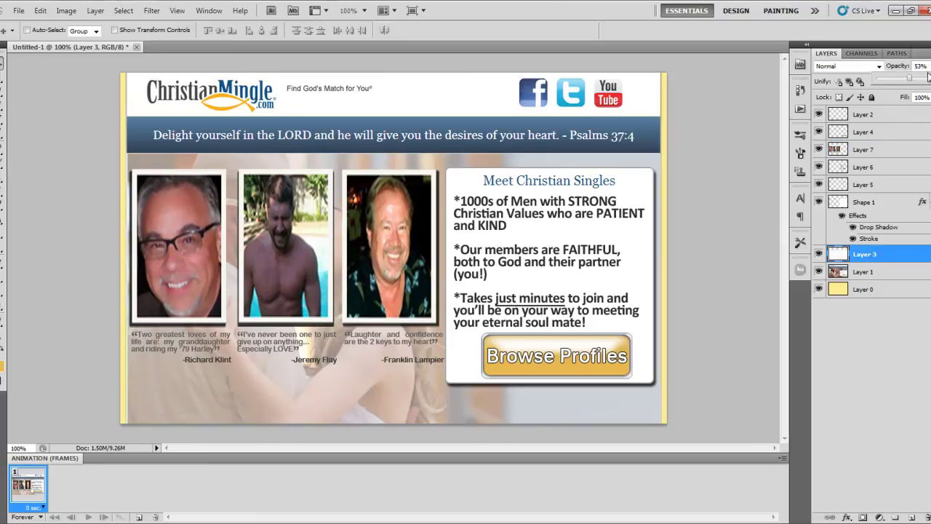
{"action": "left_click_drag", "start_coordinate": [912, 83], "coordinate": [926, 80]}
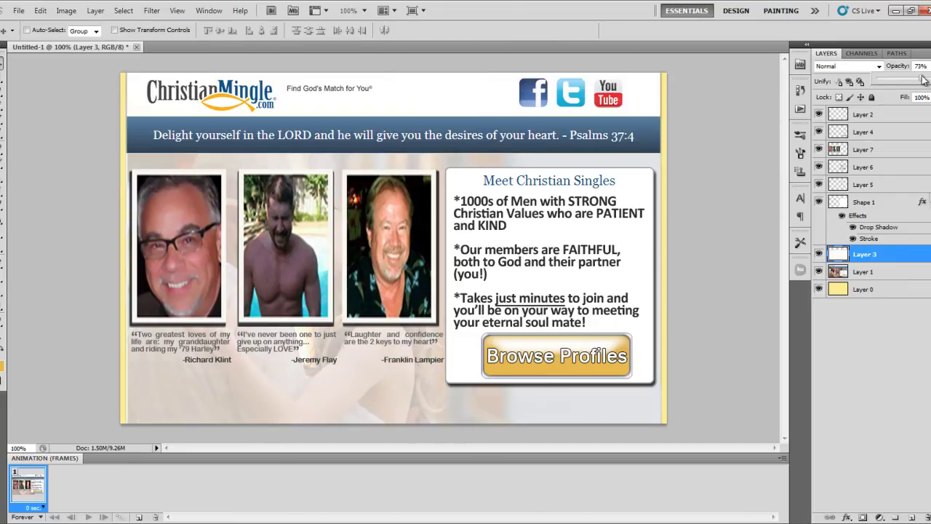
Step: Crop the canvas to the finished layout, removing the empty strip below the member cards
{"action": "key", "text": "m"}
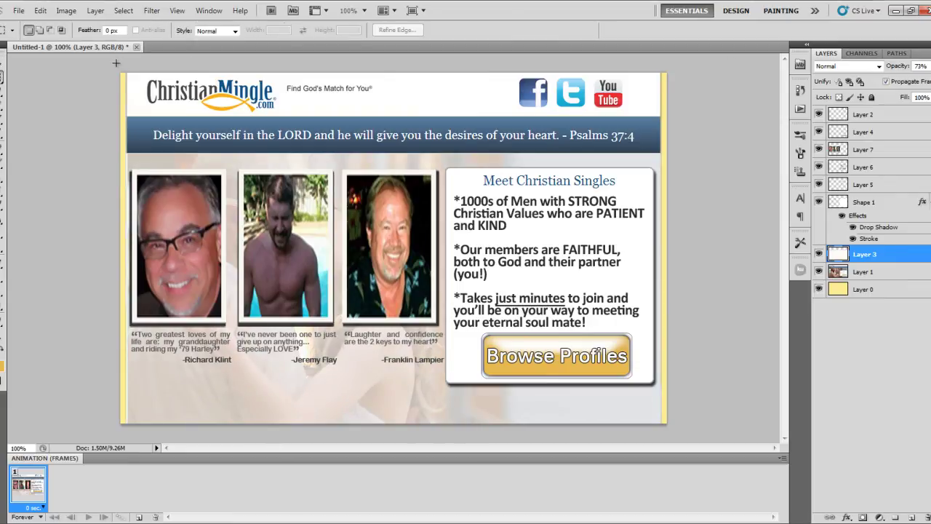
{"action": "left_click_drag", "start_coordinate": [271, 184], "coordinate": [682, 397]}
{"action": "left_click", "coordinate": [682, 390]}
{"action": "left_click", "coordinate": [66, 10]}
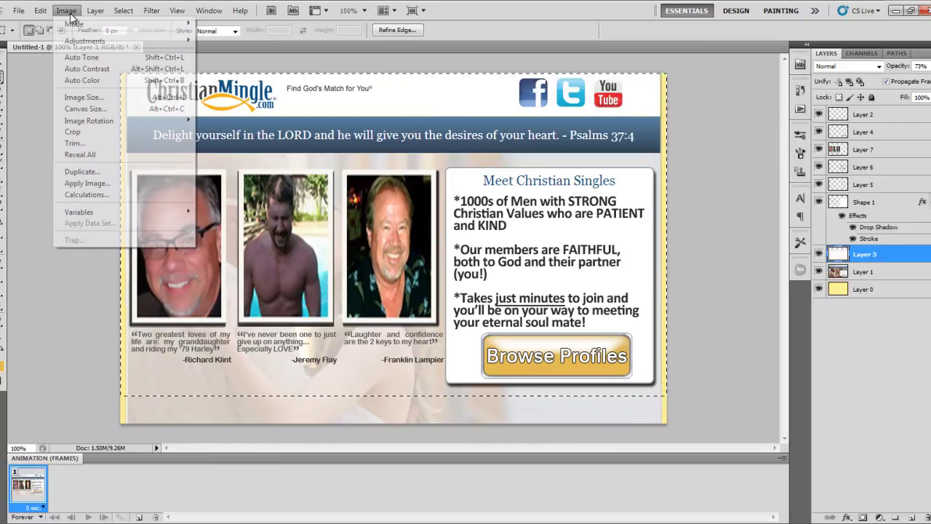
{"action": "left_click", "coordinate": [81, 133]}
Step: Add a Stroke border effect to Layer 1
{"action": "left_click", "coordinate": [865, 263]}
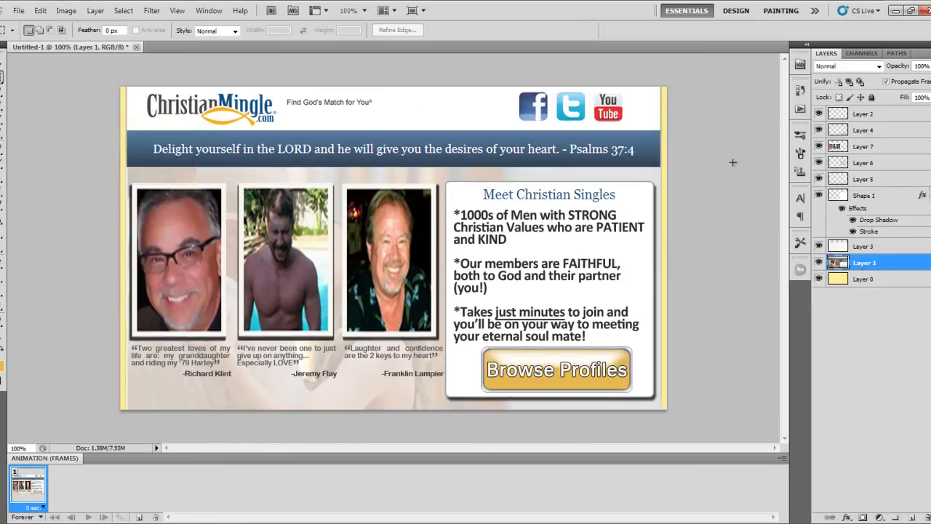
{"action": "left_click", "coordinate": [847, 518]}
{"action": "left_click", "coordinate": [866, 502]}
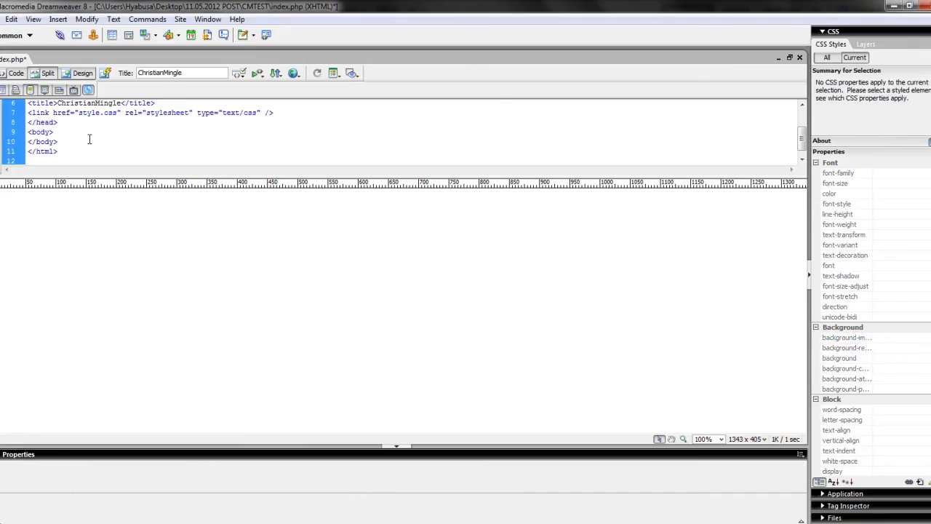
Step: Insert a new div with class 'wrapper' on a blank line inside the body
{"action": "scroll", "coordinate": [89, 140], "scroll_direction": "up", "scroll_amount": 2}
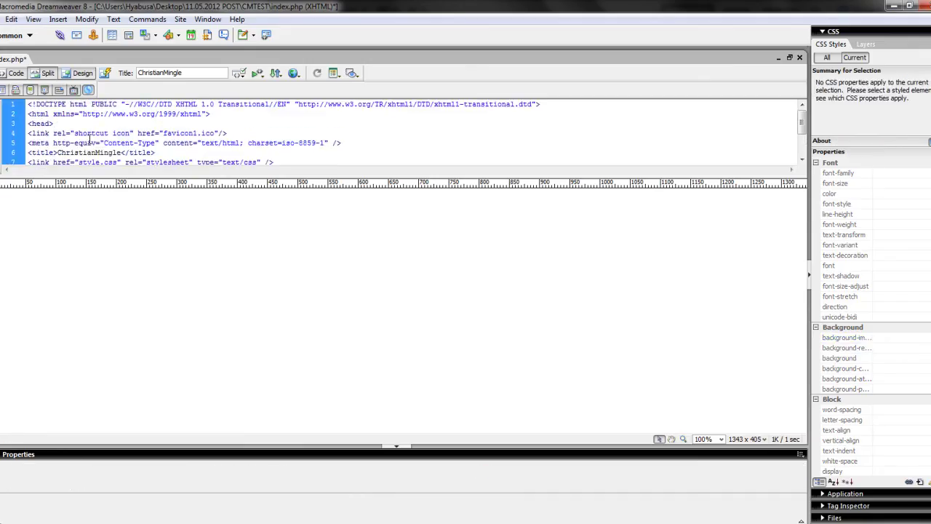
{"action": "scroll", "coordinate": [90, 139], "scroll_direction": "down", "scroll_amount": 2}
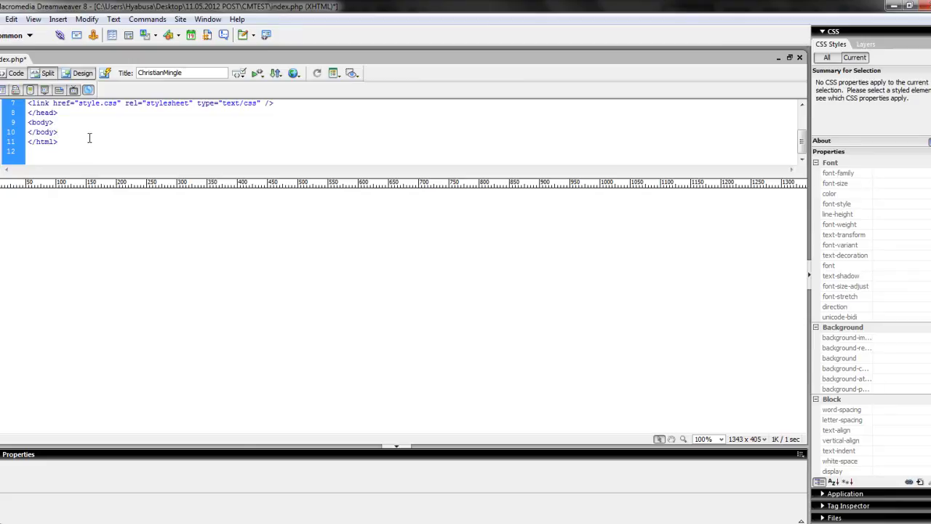
{"action": "left_click", "coordinate": [93, 123]}
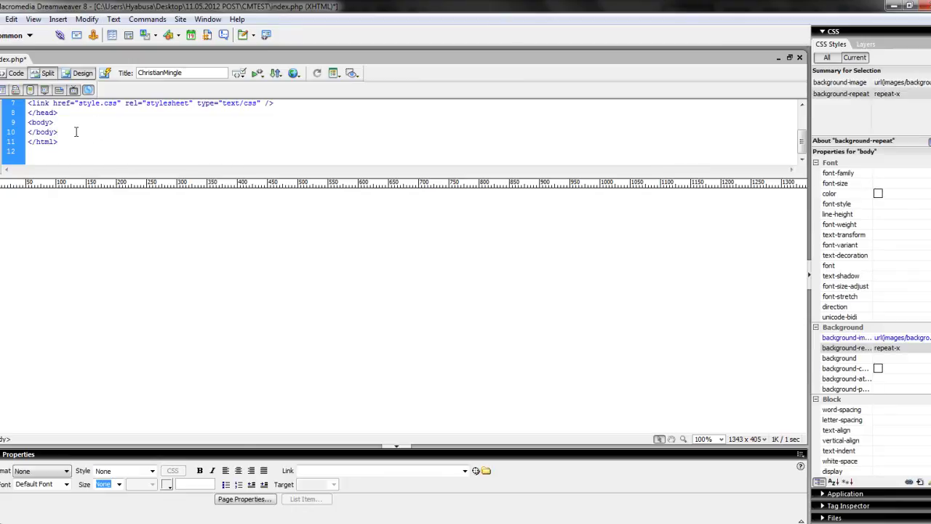
{"action": "key", "text": "Return"}
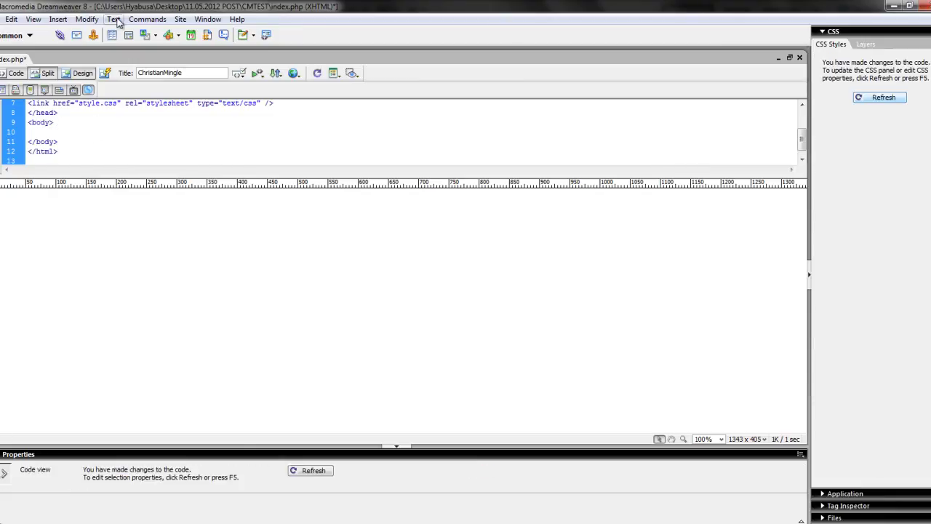
{"action": "left_click", "coordinate": [112, 36]}
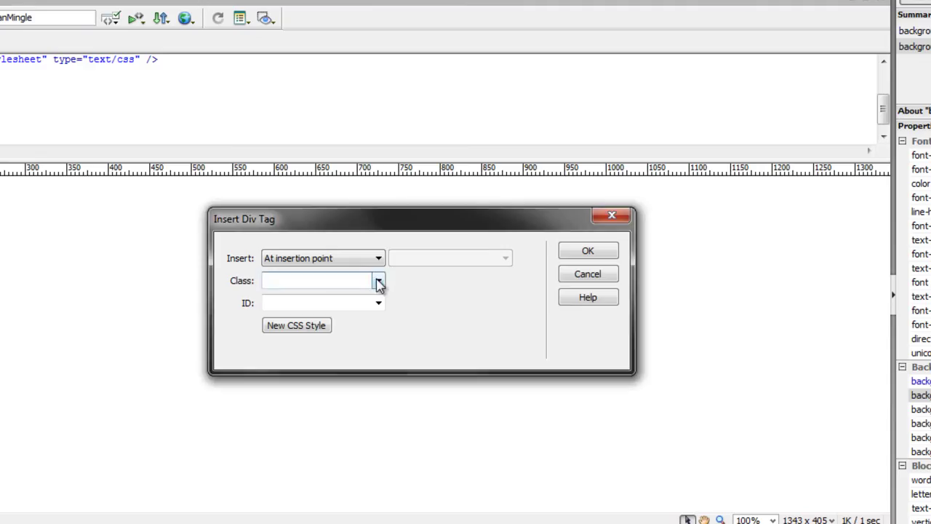
{"action": "left_click", "coordinate": [433, 264]}
{"action": "left_click", "coordinate": [286, 404]}
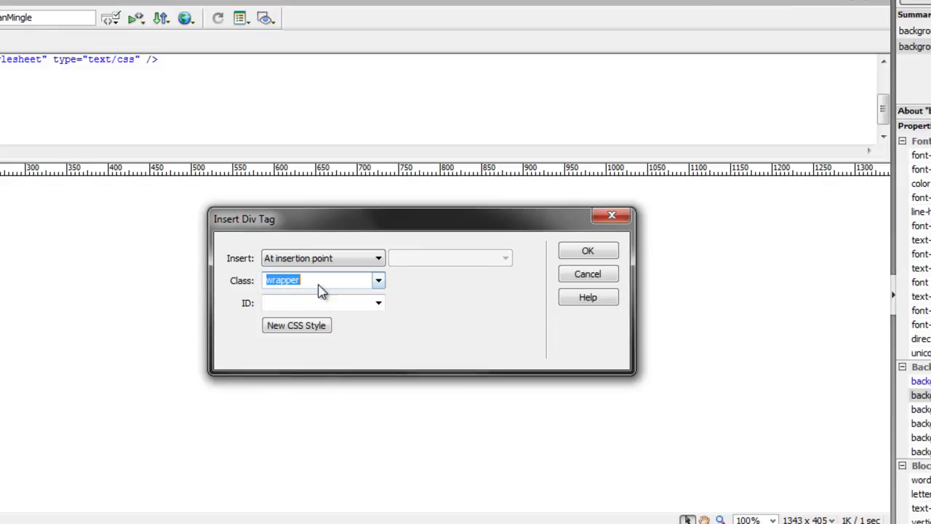
{"action": "left_click", "coordinate": [582, 248]}
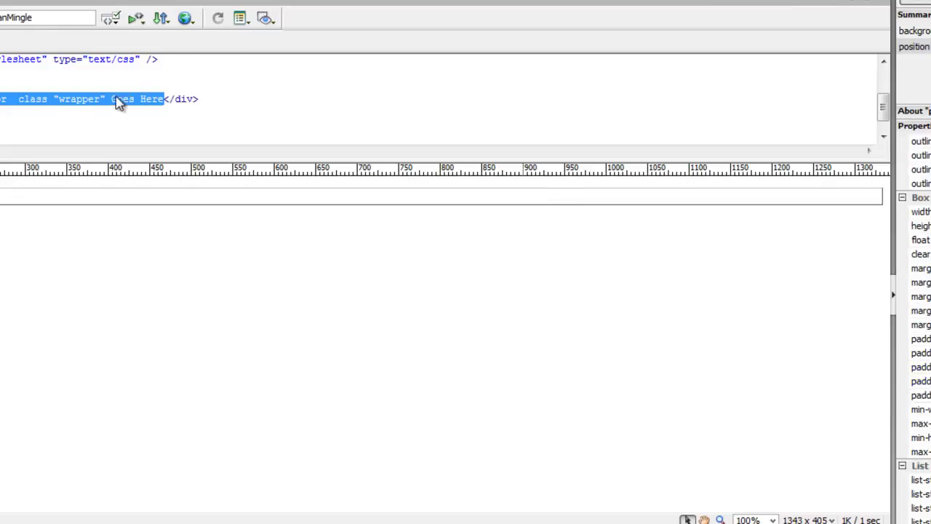
Step: Replace the div's placeholder text with the pasted background.jpg image
{"action": "left_click", "coordinate": [163, 103]}
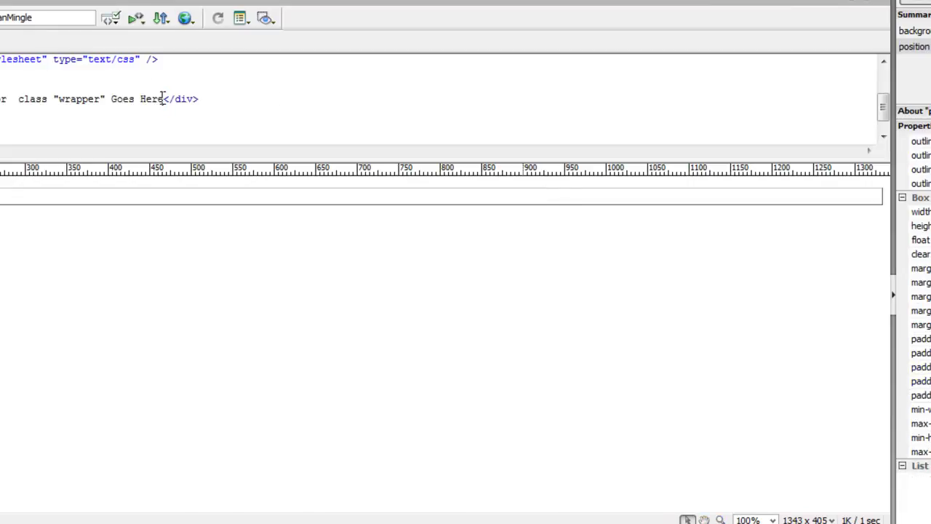
{"action": "left_click_drag", "start_coordinate": [161, 99], "coordinate": [2, 97]}
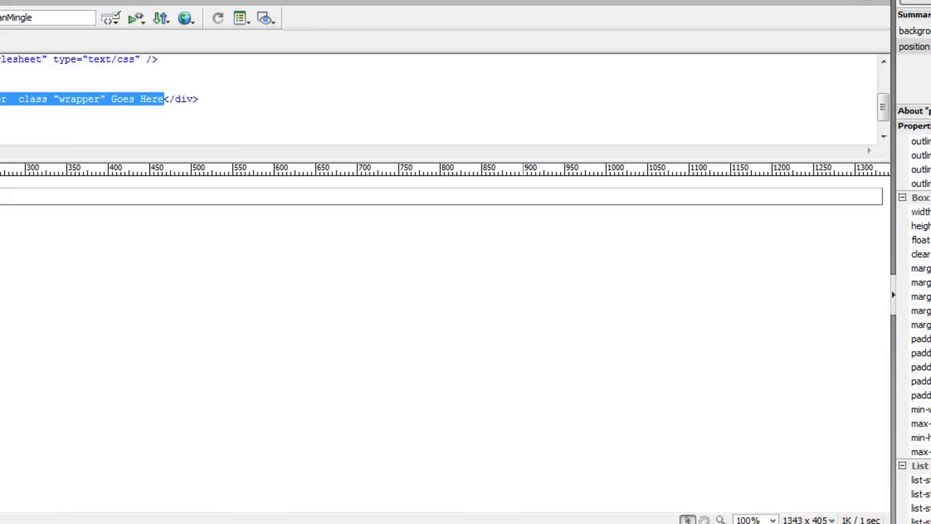
{"action": "key", "text": "Delete"}
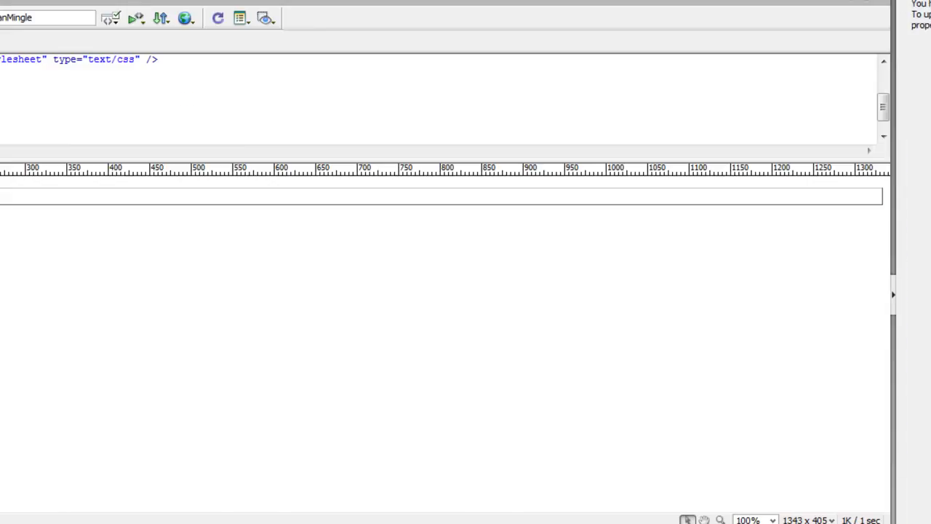
{"action": "key", "text": "ctrl+v"}
{"action": "left_click", "coordinate": [613, 184]}
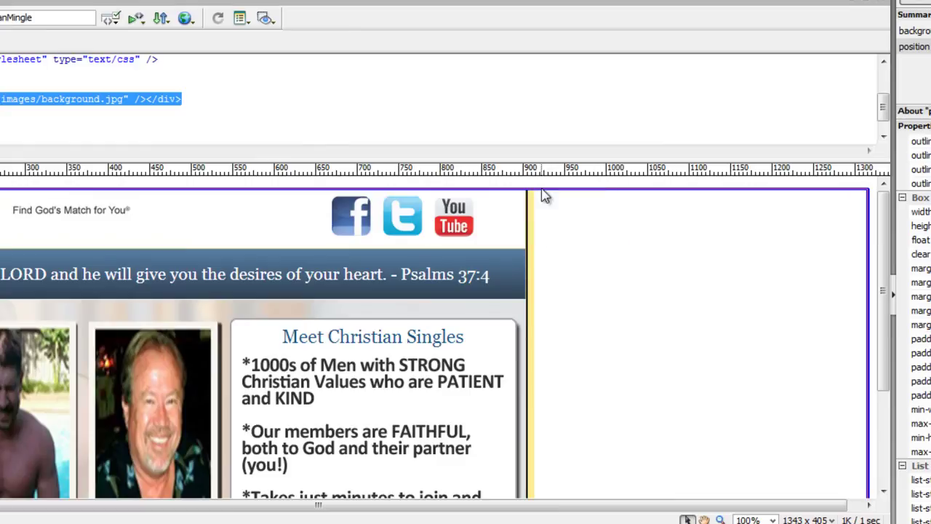
Step: Set the .wrapper rule's positioning width to 904 and height to 530
{"action": "double_click", "coordinate": [914, 31]}
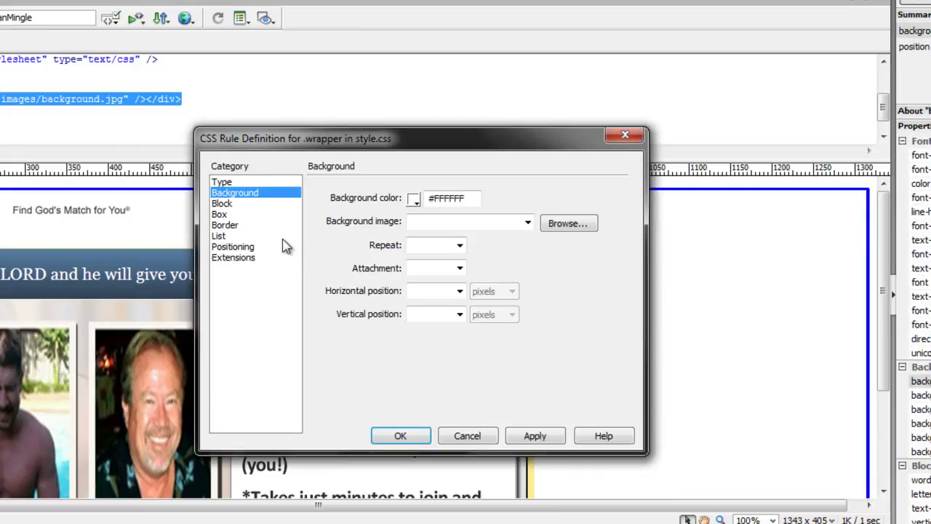
{"action": "left_click", "coordinate": [243, 248]}
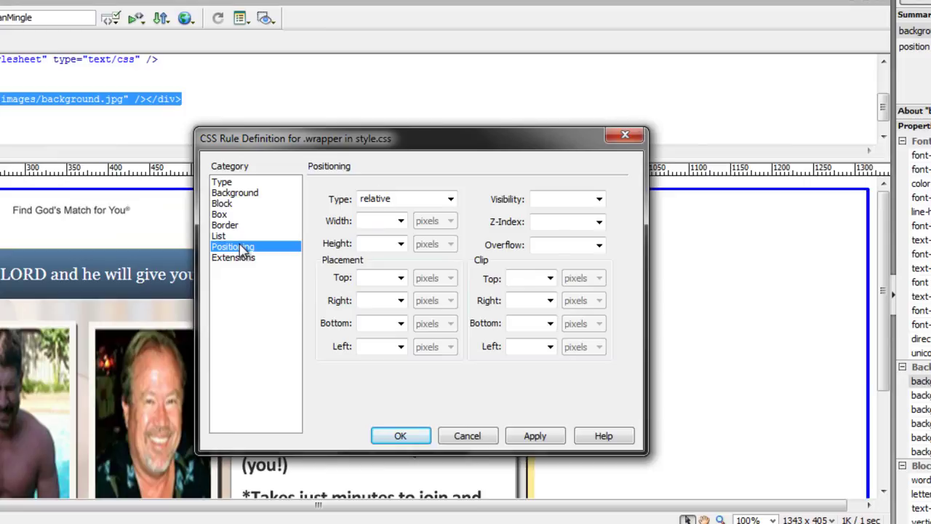
{"action": "left_click", "coordinate": [384, 220]}
{"action": "type", "text": "904"}
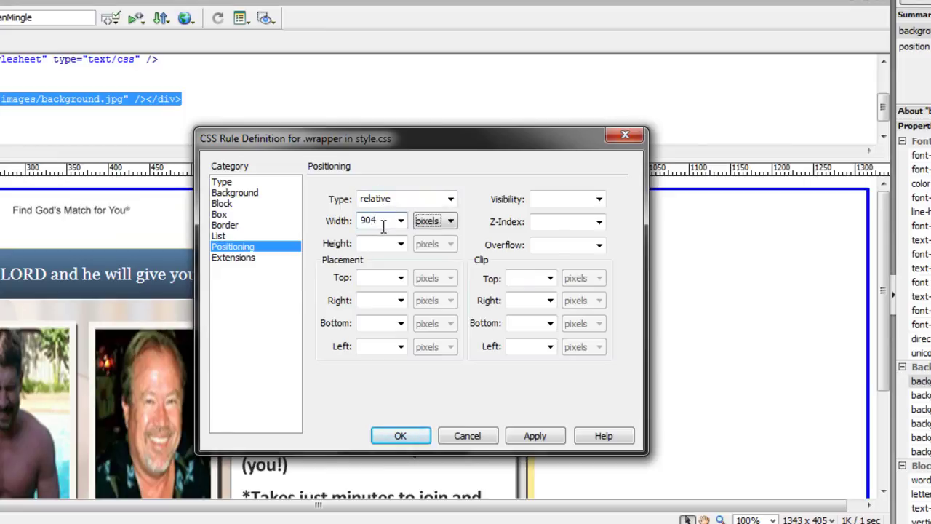
{"action": "key", "text": "Tab"}
{"action": "type", "text": "530"}
{"action": "key", "text": "Return"}
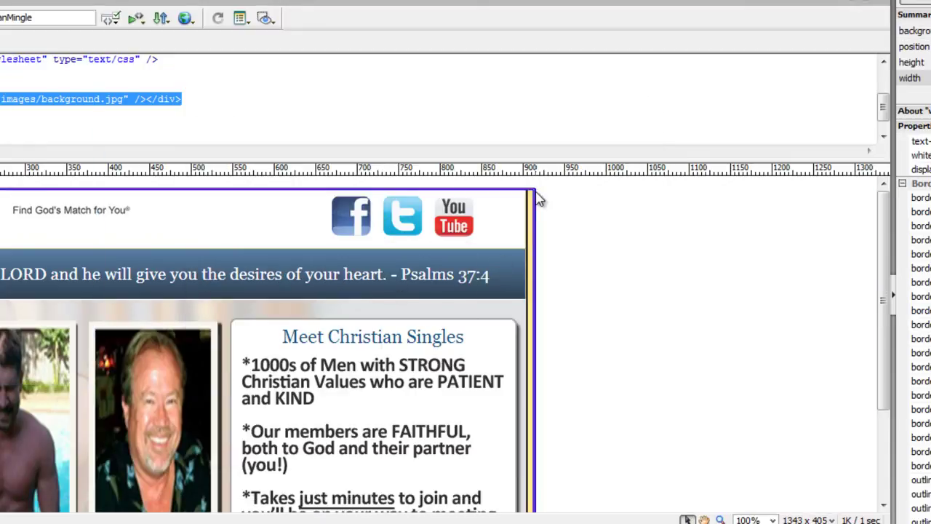
Step: Give the .wrapper rule auto margins to centre it on the page
{"action": "double_click", "coordinate": [914, 47]}
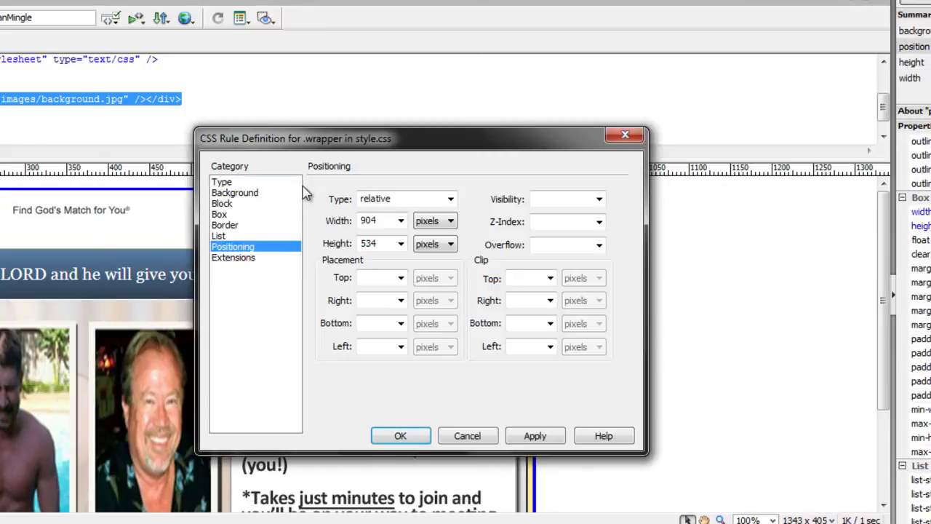
{"action": "left_click", "coordinate": [221, 214]}
{"action": "left_click", "coordinate": [555, 272]}
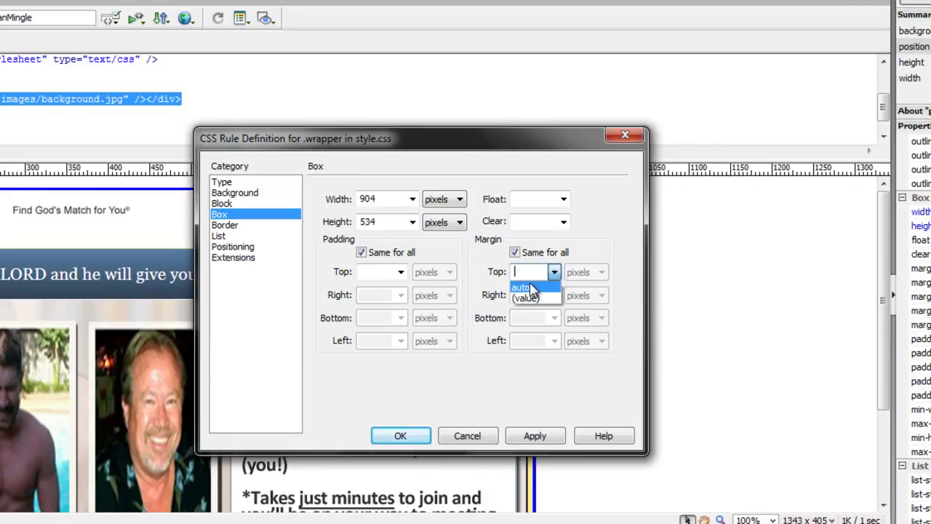
{"action": "left_click", "coordinate": [521, 288]}
{"action": "left_click", "coordinate": [535, 436]}
{"action": "left_click", "coordinate": [379, 437]}
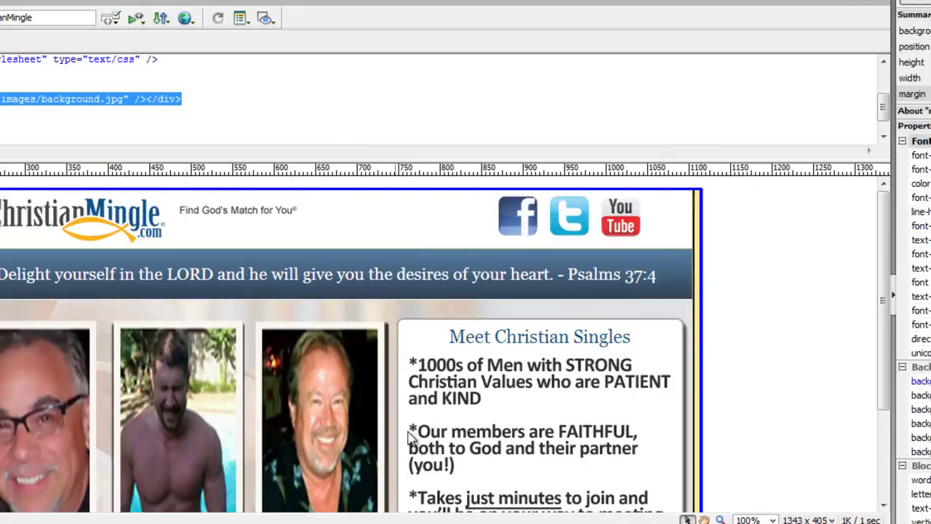
{"action": "left_click", "coordinate": [711, 285]}
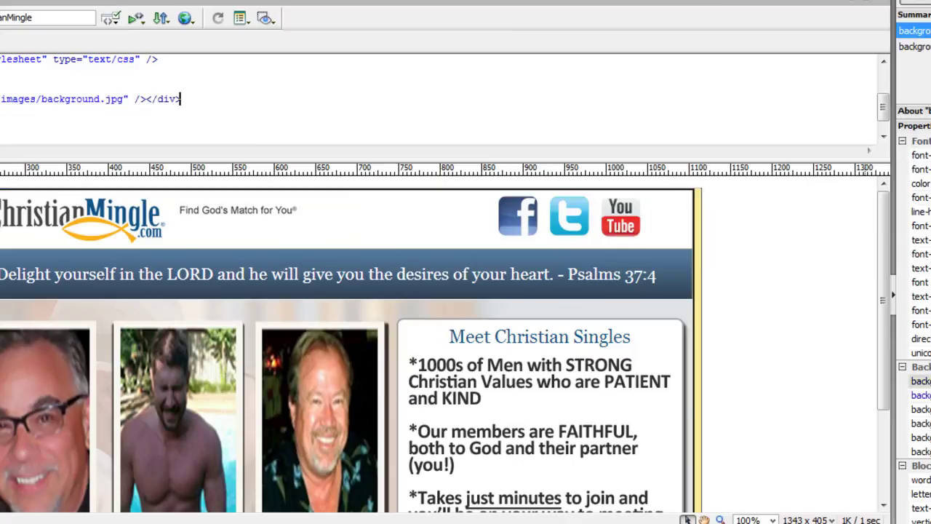
Step: Replace the body's background image with the pale yellow colour #FEED95
{"action": "double_click", "coordinate": [914, 31]}
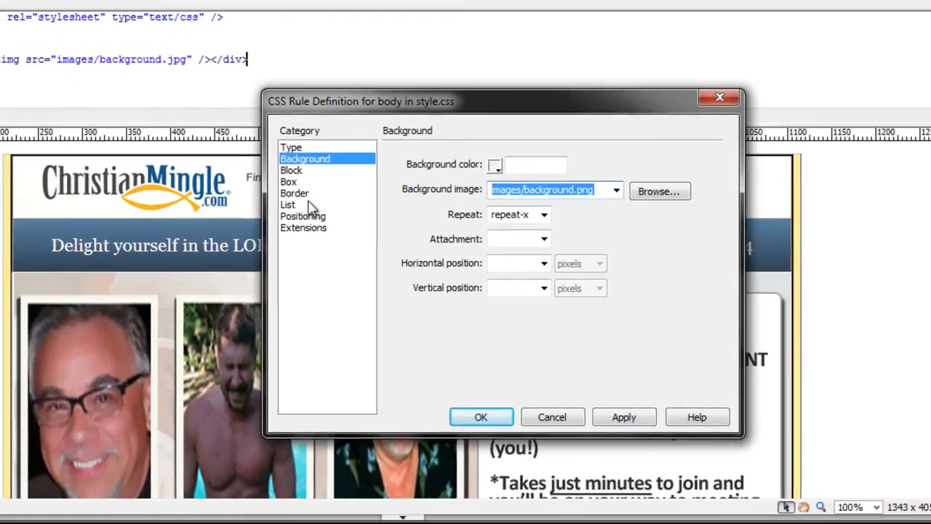
{"action": "key", "text": "BackSpace"}
{"action": "left_click", "coordinate": [494, 166]}
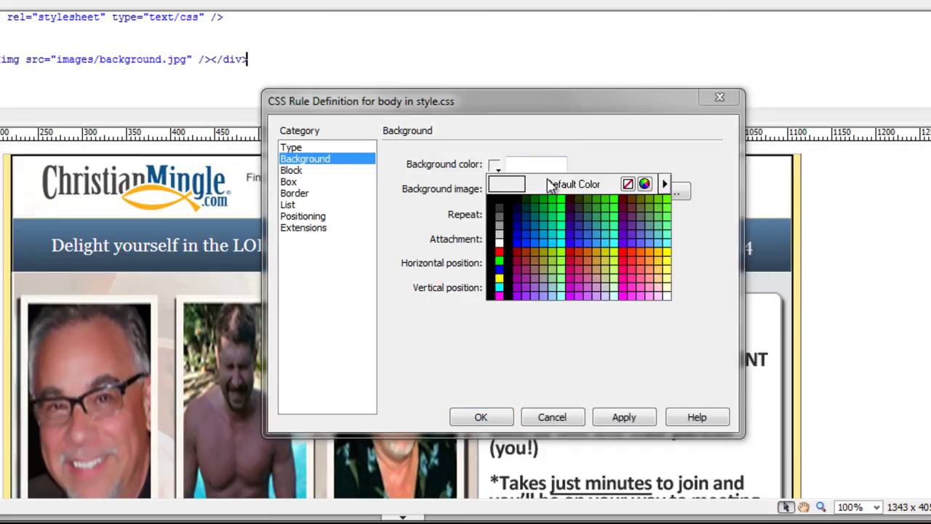
{"action": "left_click", "coordinate": [800, 237]}
{"action": "left_click", "coordinate": [630, 419]}
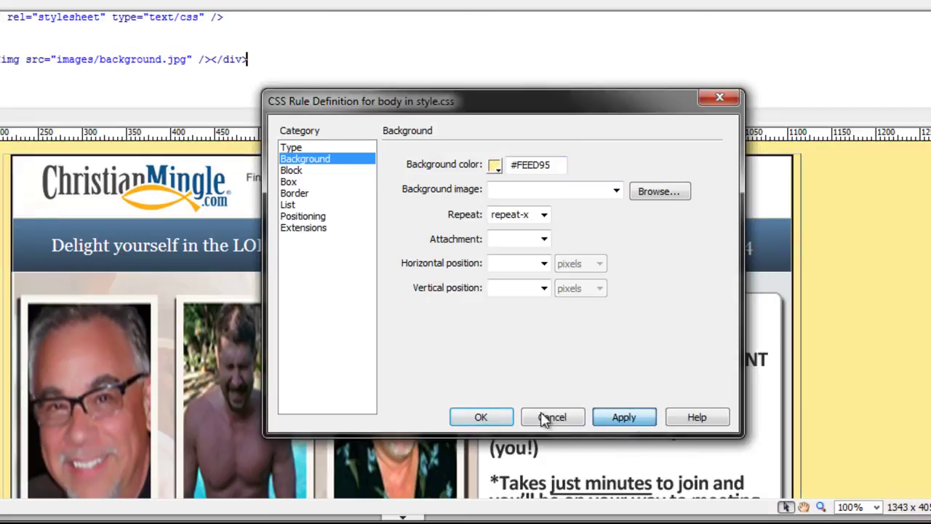
{"action": "left_click", "coordinate": [481, 418]}
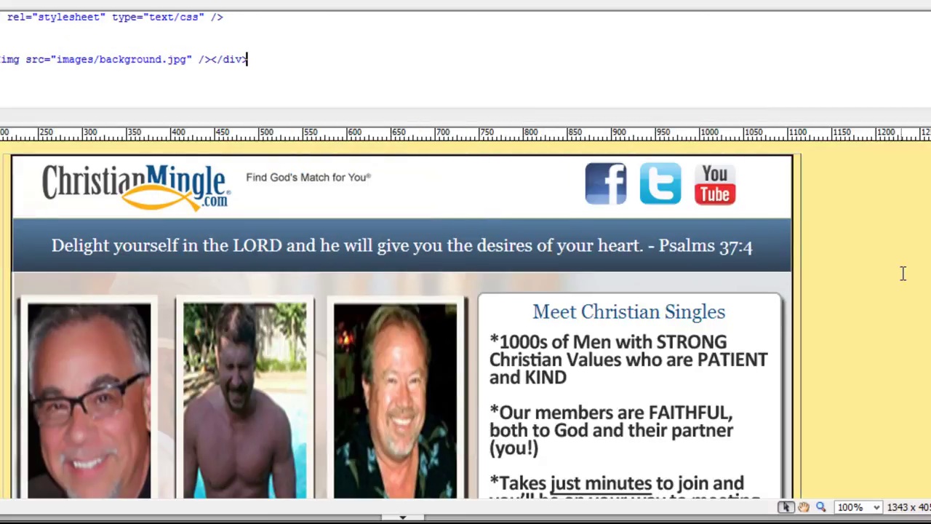
Step: Draw a rectangular hotspot over the Browse Profiles button and set its link
{"action": "scroll", "coordinate": [894, 270], "scroll_direction": "down", "scroll_amount": 3}
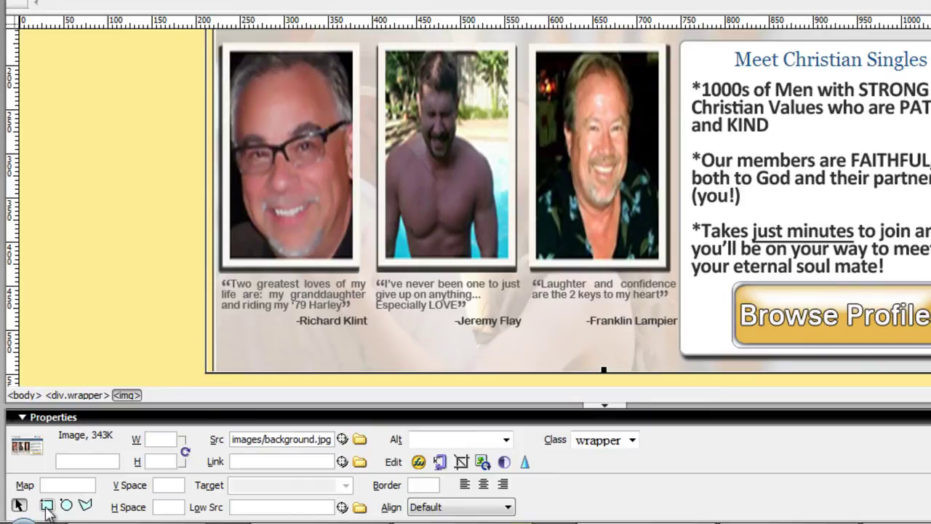
{"action": "left_click", "coordinate": [47, 505]}
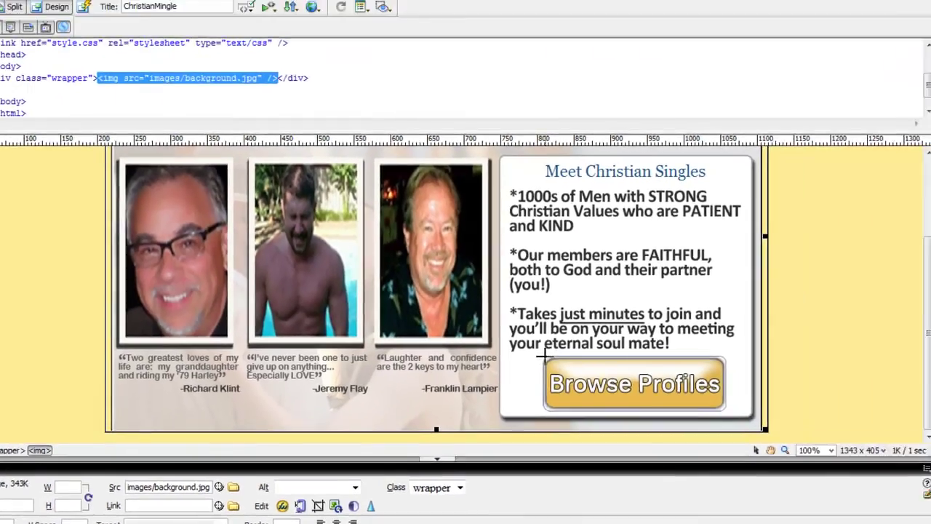
{"action": "left_click_drag", "start_coordinate": [544, 355], "coordinate": [722, 405]}
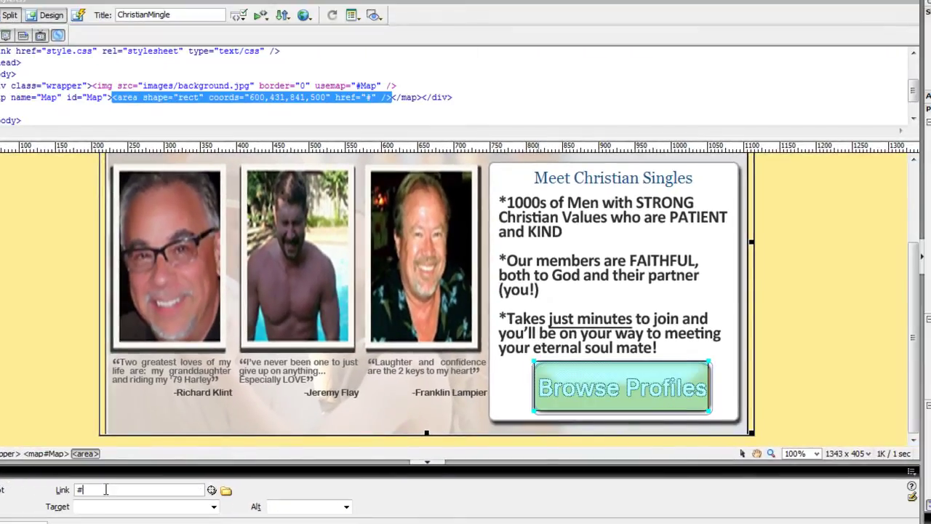
{"action": "double_click", "coordinate": [81, 490]}
Step: Draw hotspots over the third, second and first member photos, then preview in the browser
{"action": "left_click", "coordinate": [364, 168]}
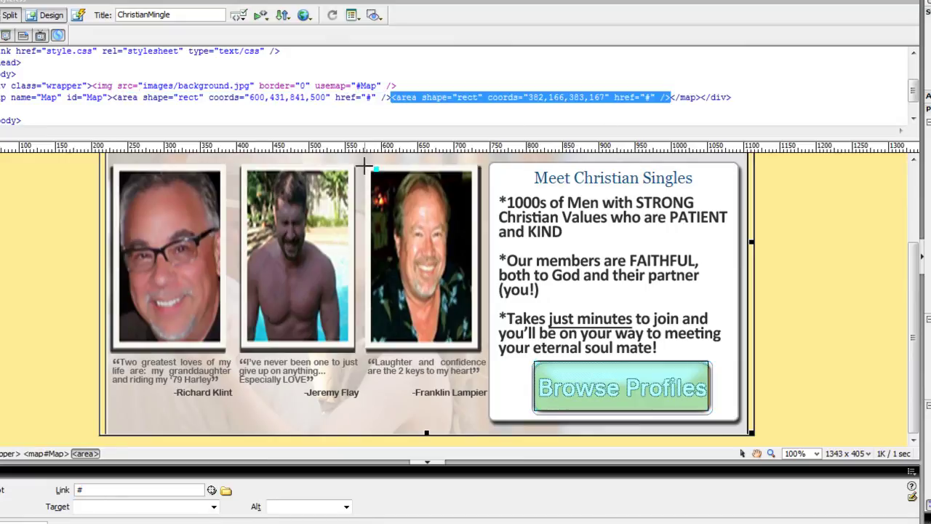
{"action": "mouse_move", "coordinate": [364, 169]}
{"action": "left_mouse_down"}
{"action": "mouse_move", "coordinate": [429, 226]}
{"action": "mouse_move", "coordinate": [477, 342]}
{"action": "left_mouse_up"}
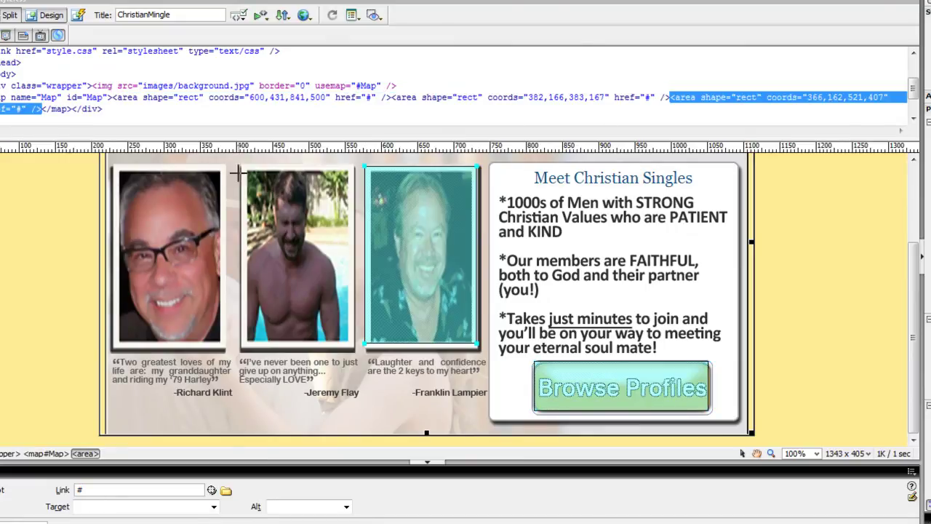
{"action": "left_click_drag", "start_coordinate": [244, 167], "coordinate": [347, 332]}
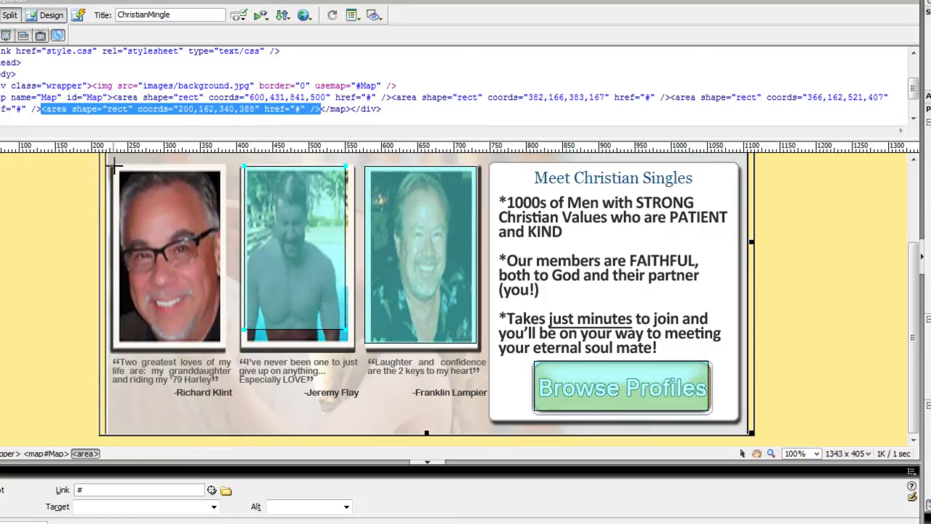
{"action": "mouse_move", "coordinate": [115, 167]}
{"action": "left_mouse_down"}
{"action": "mouse_move", "coordinate": [211, 268]}
{"action": "mouse_move", "coordinate": [232, 352]}
{"action": "mouse_move", "coordinate": [225, 347]}
{"action": "left_mouse_up"}
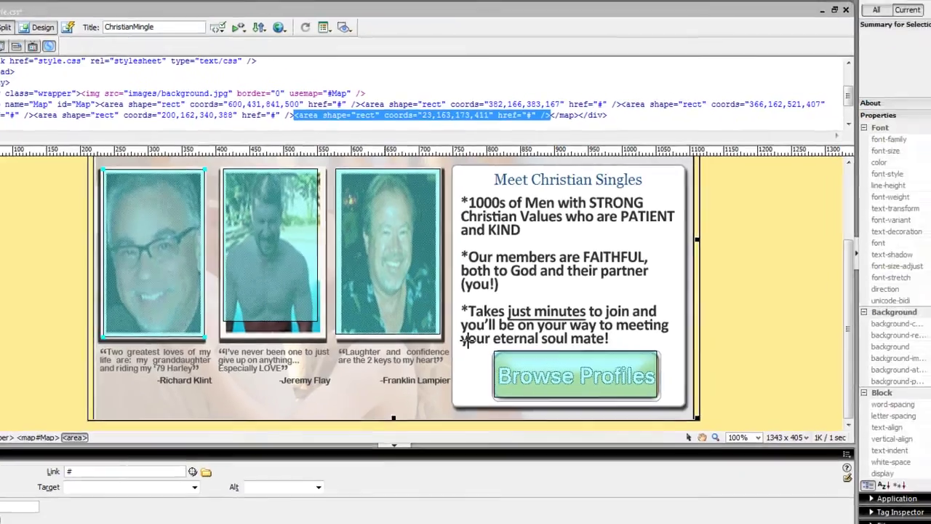
{"action": "key", "text": "F12"}
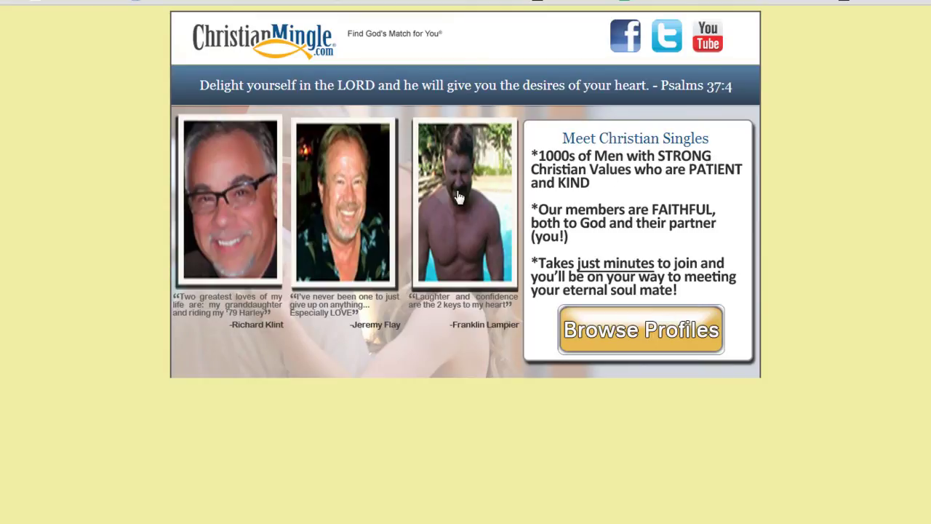
{"action": "left_click", "coordinate": [616, 329]}
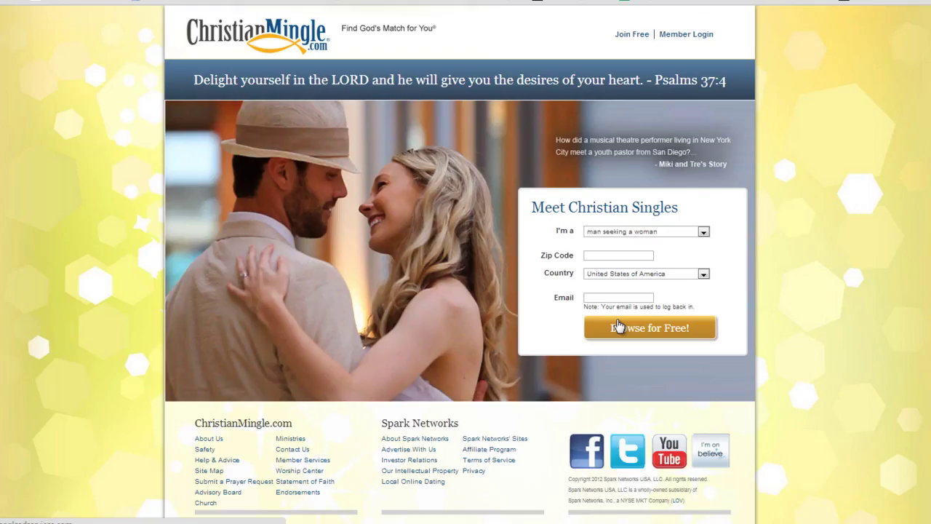